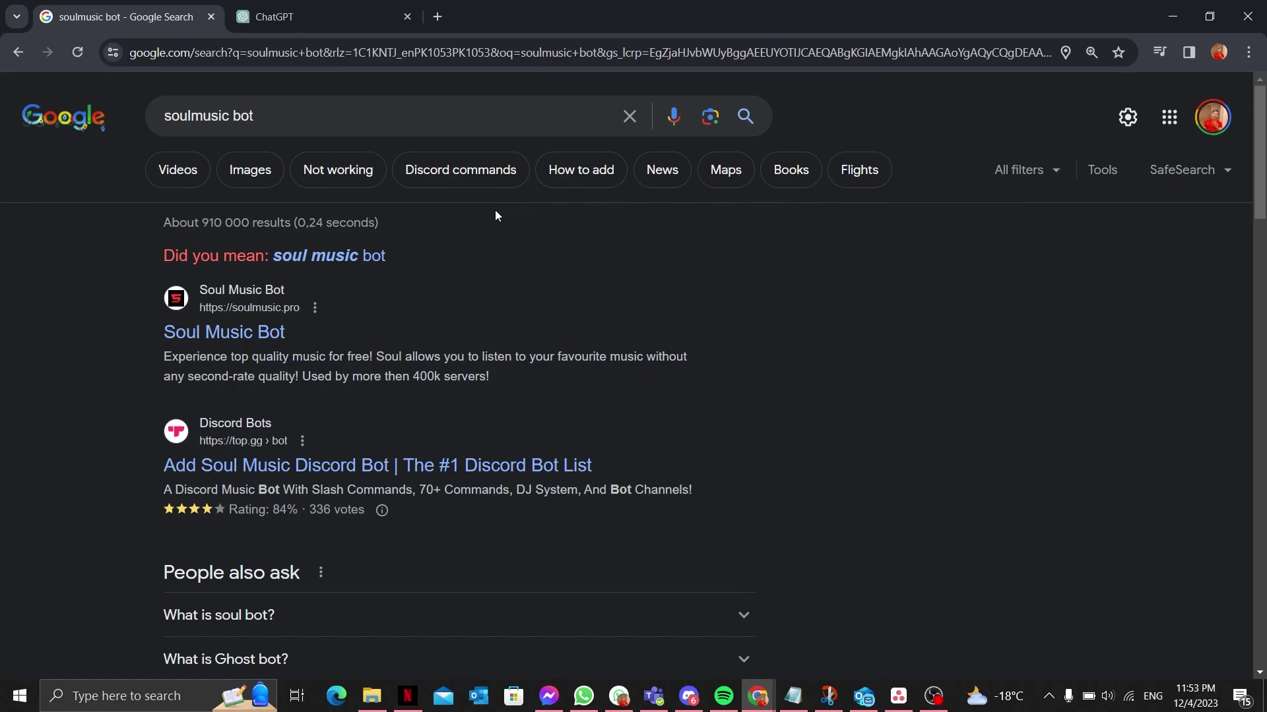
Open the Soul Music Bot website (soulmusic.pro) from the 'soulmusic bot' search results
left_click(281, 333)
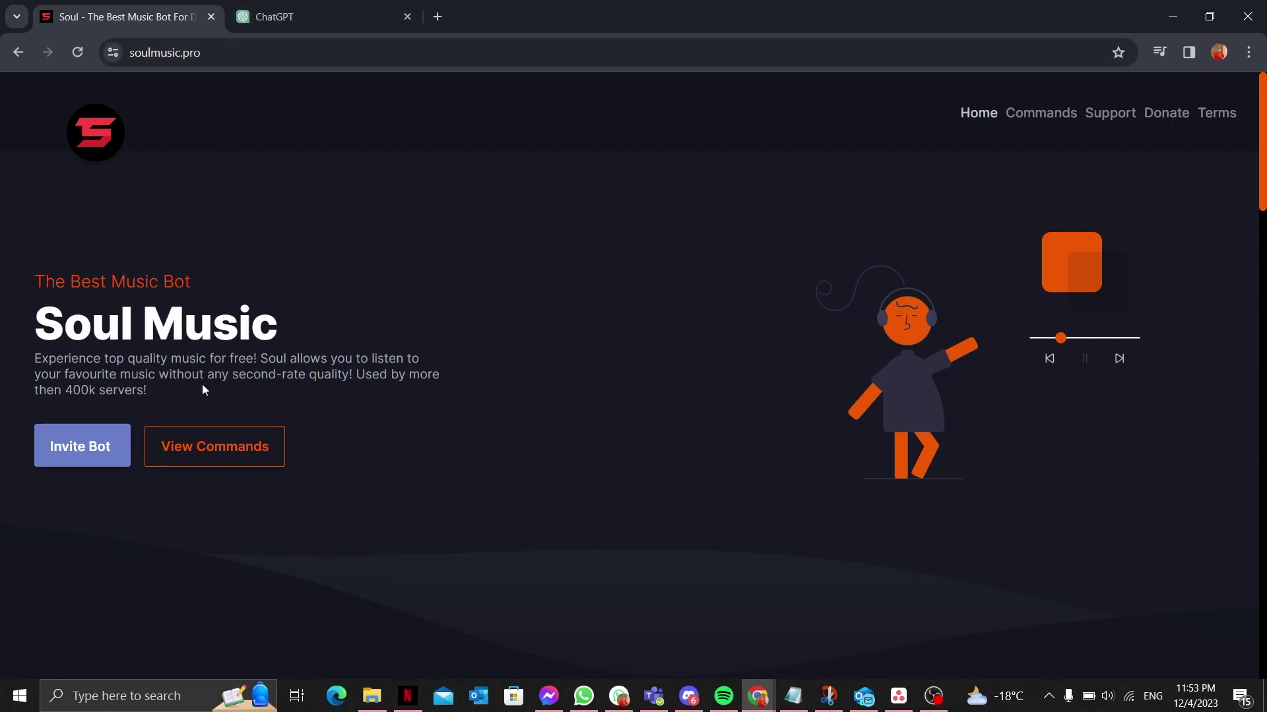
Start the Soul Music invite and look over the bot's homepage and command list
left_click(99, 455)
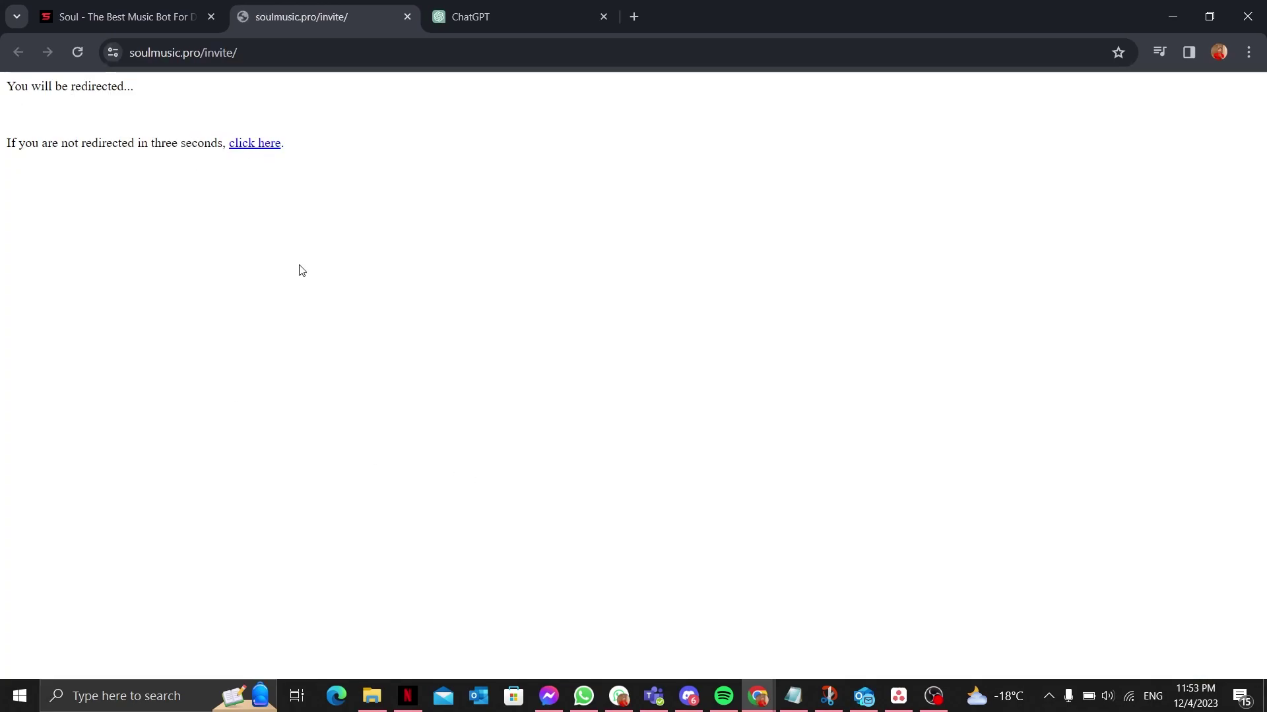
left_click(145, 18)
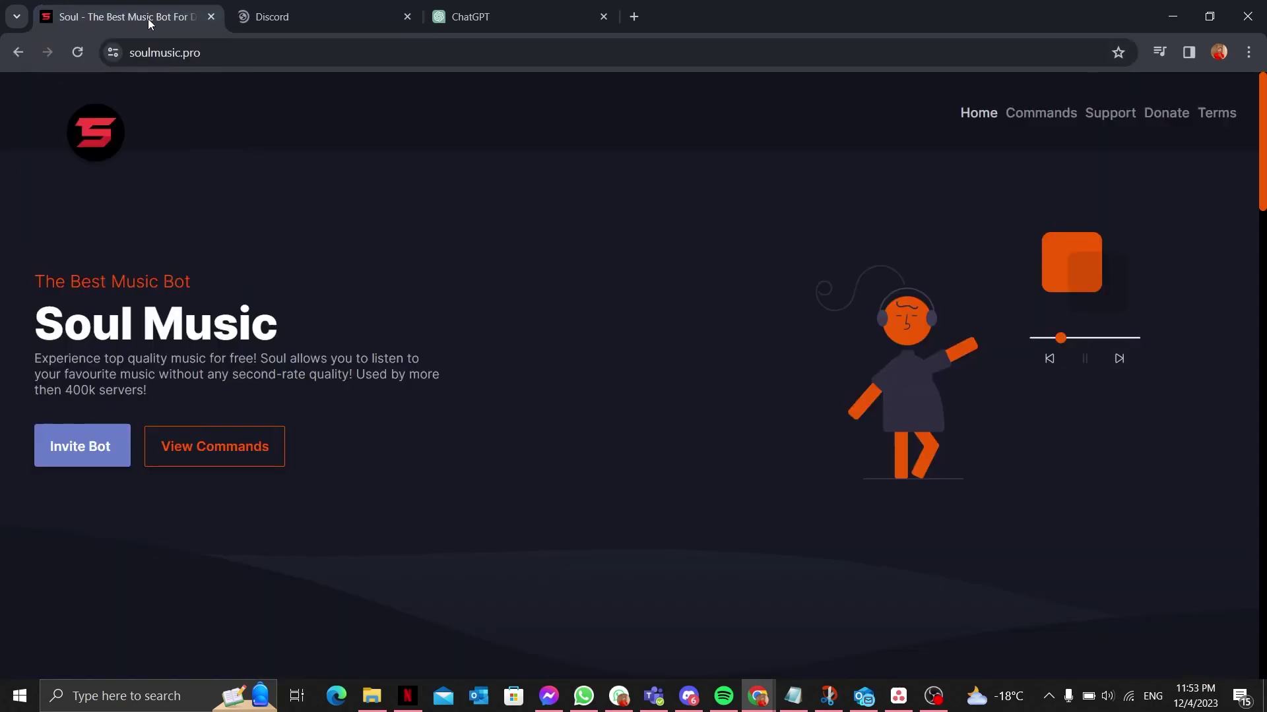
left_click(228, 464)
left_click(465, 15)
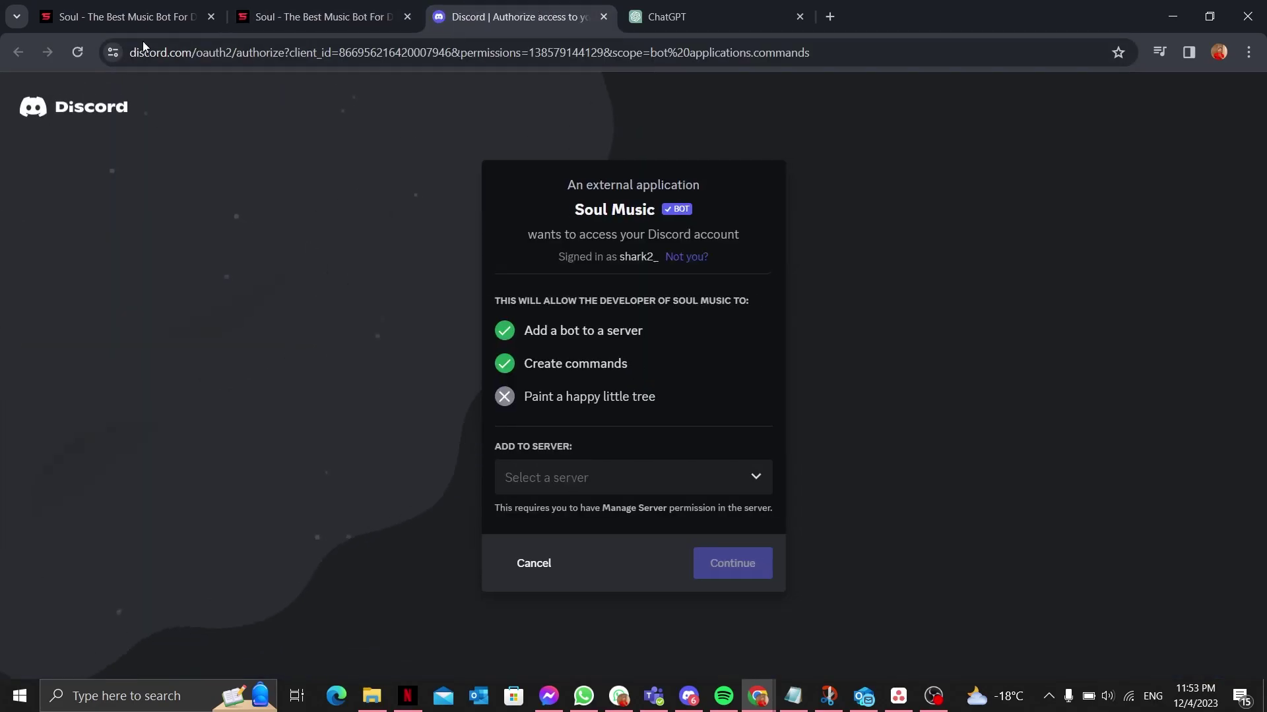
left_click(643, 478)
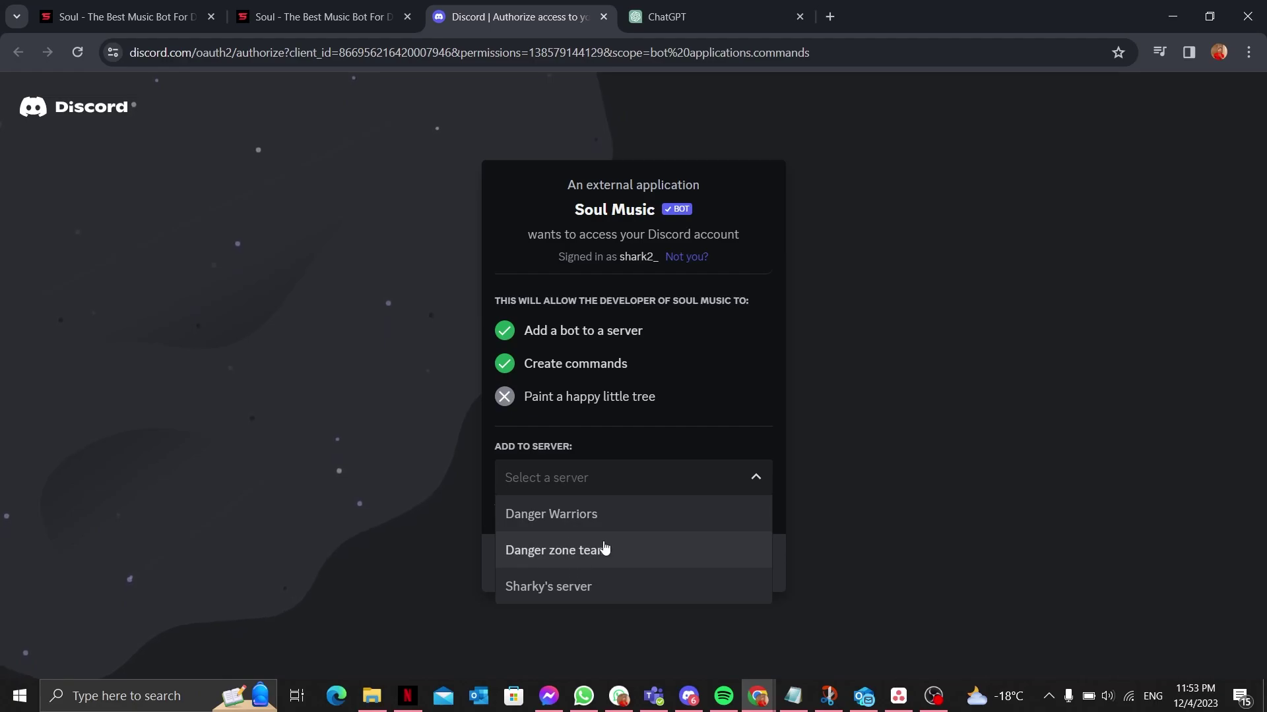
left_click(627, 586)
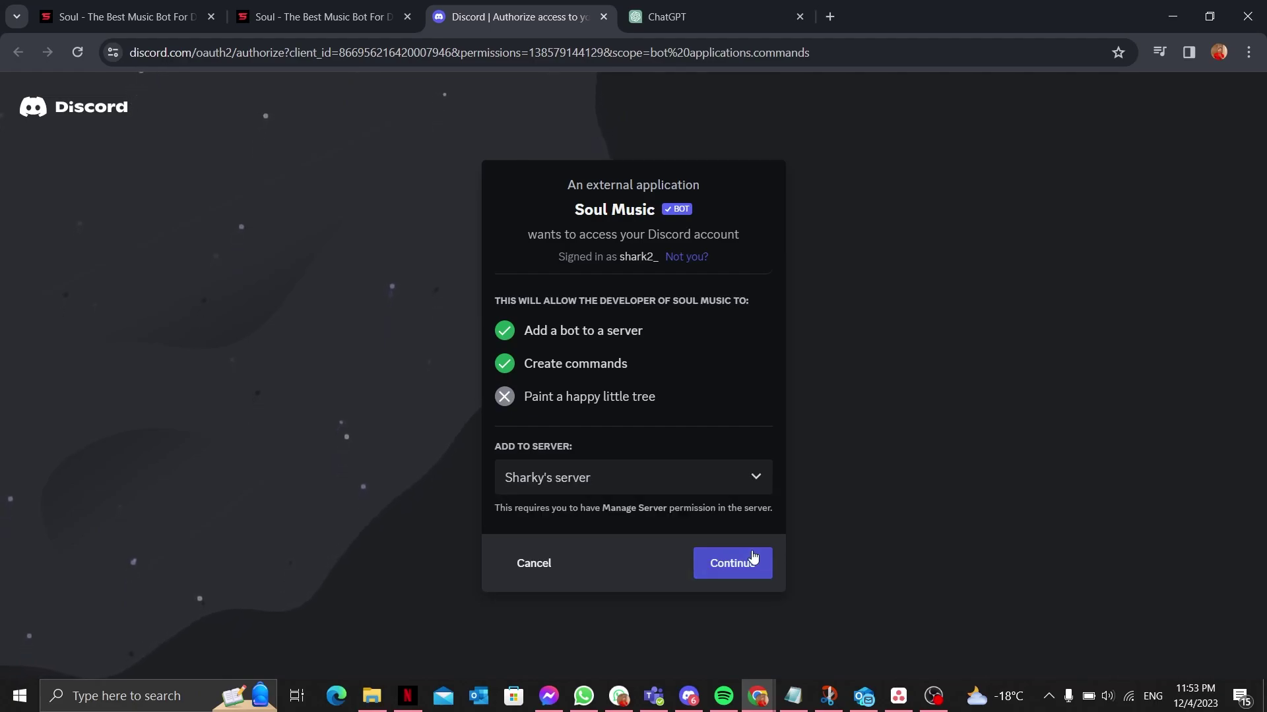
left_click(732, 564)
scroll(693, 554, "down", 4)
scroll(633, 396, "up", 4)
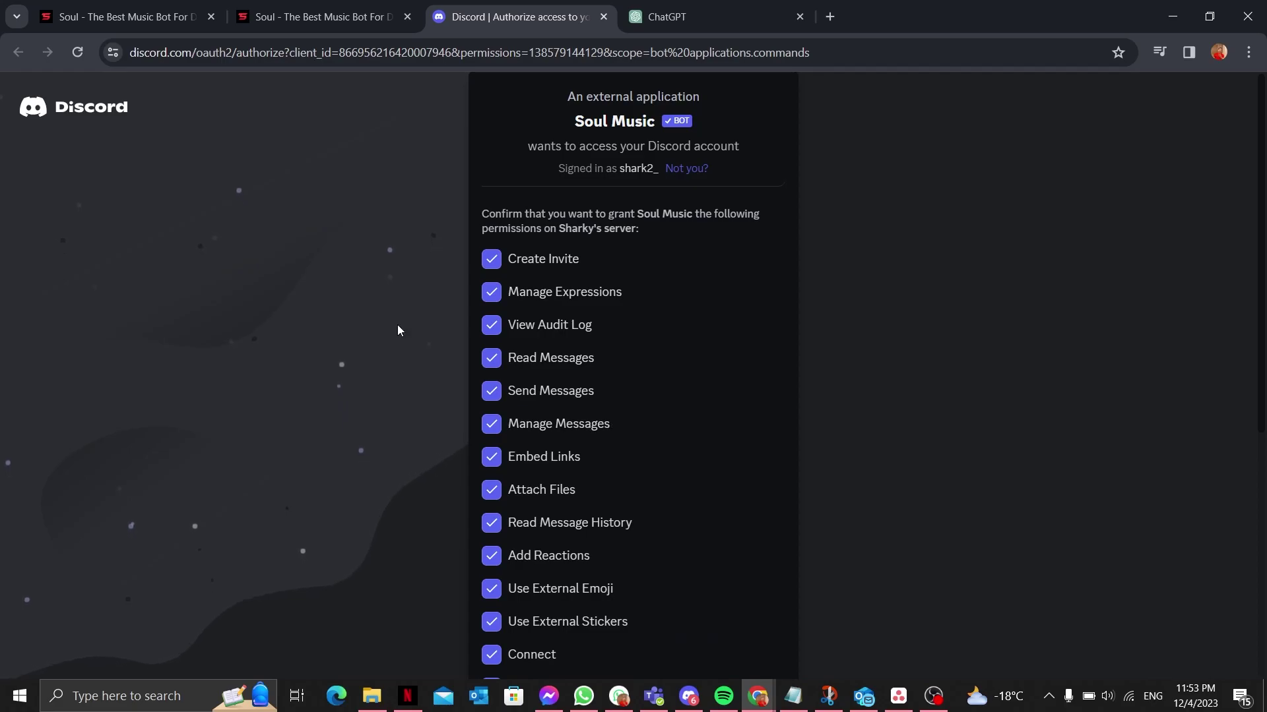
scroll(712, 317, "down", 3)
scroll(535, 247, "up", 3)
scroll(692, 396, "down", 6)
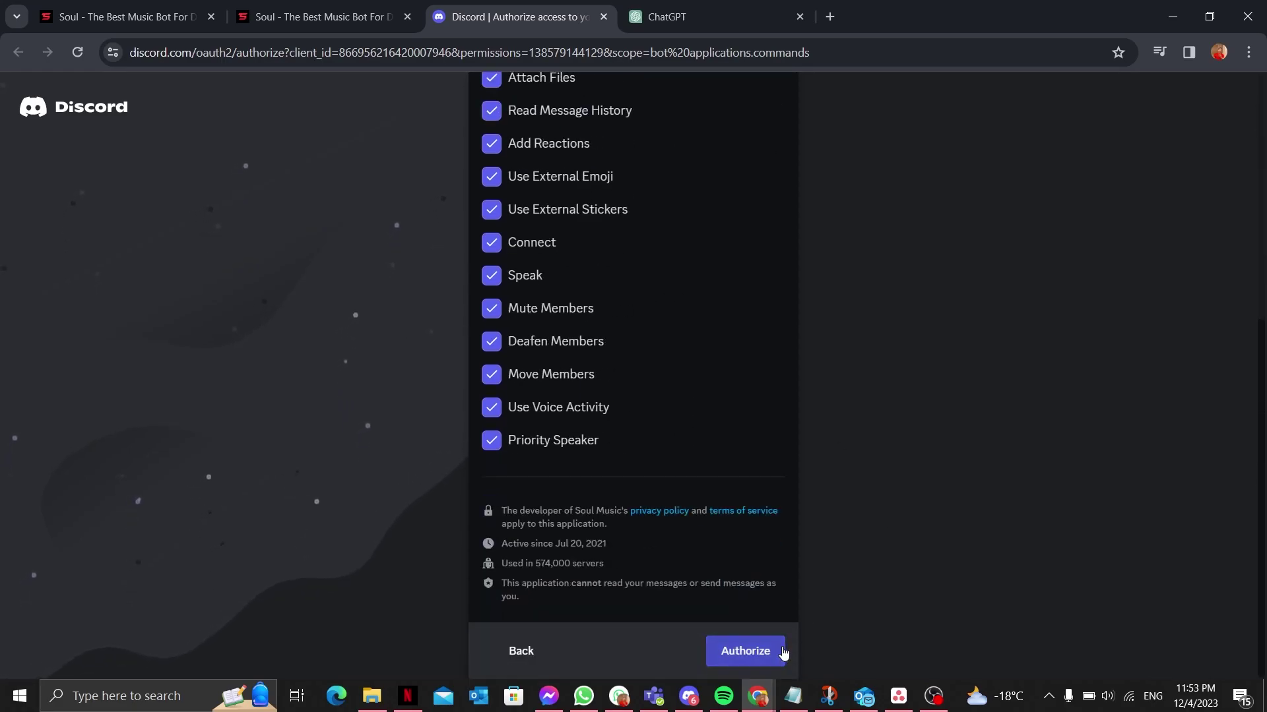
left_click(783, 652)
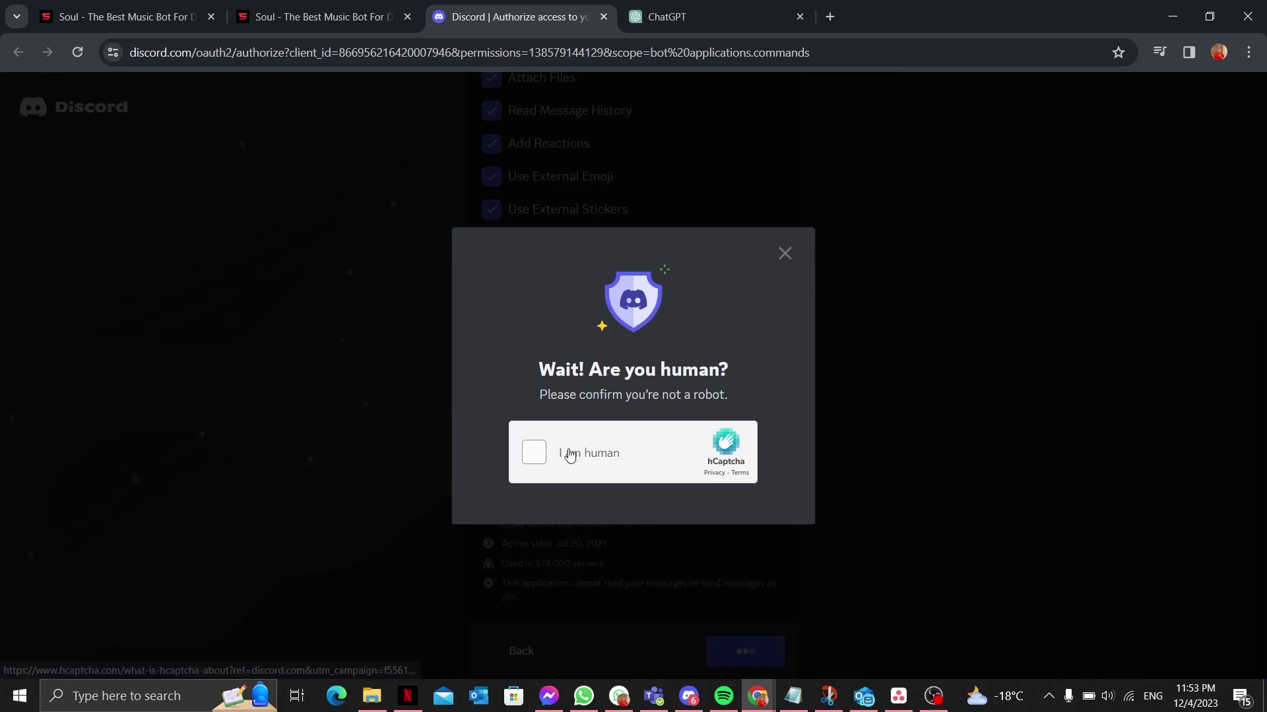
left_click(534, 453)
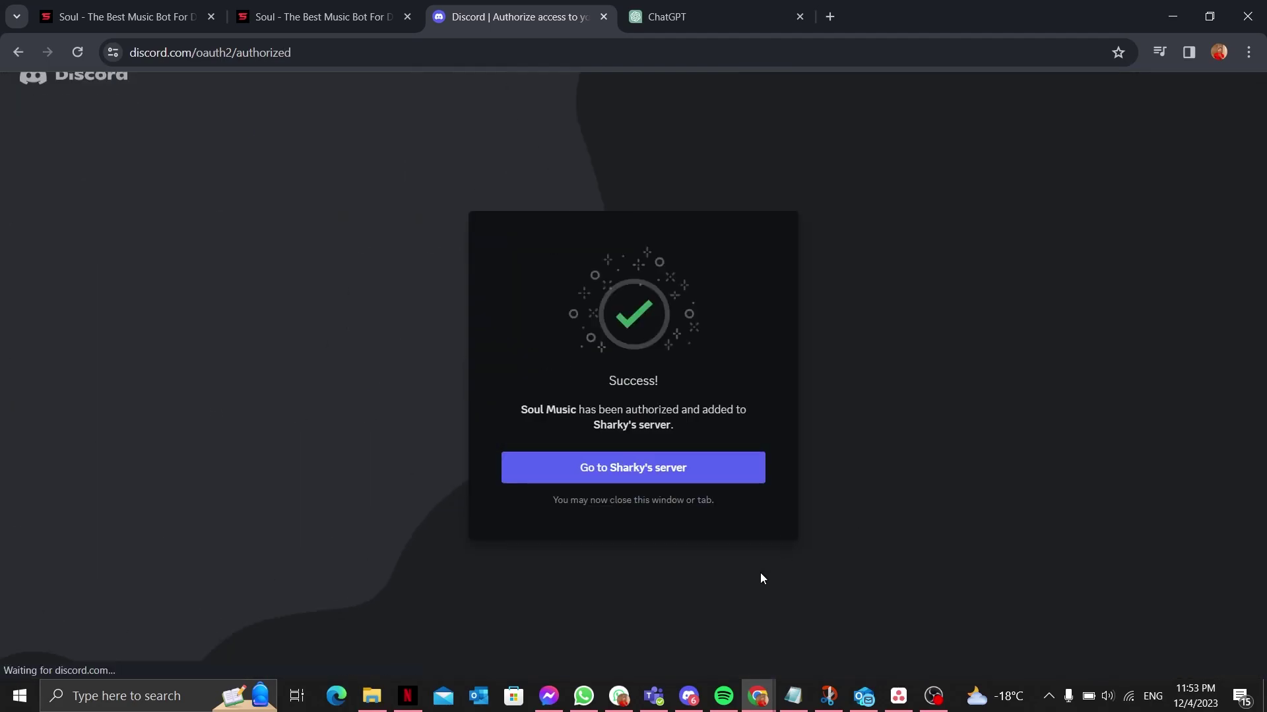
left_click(644, 467)
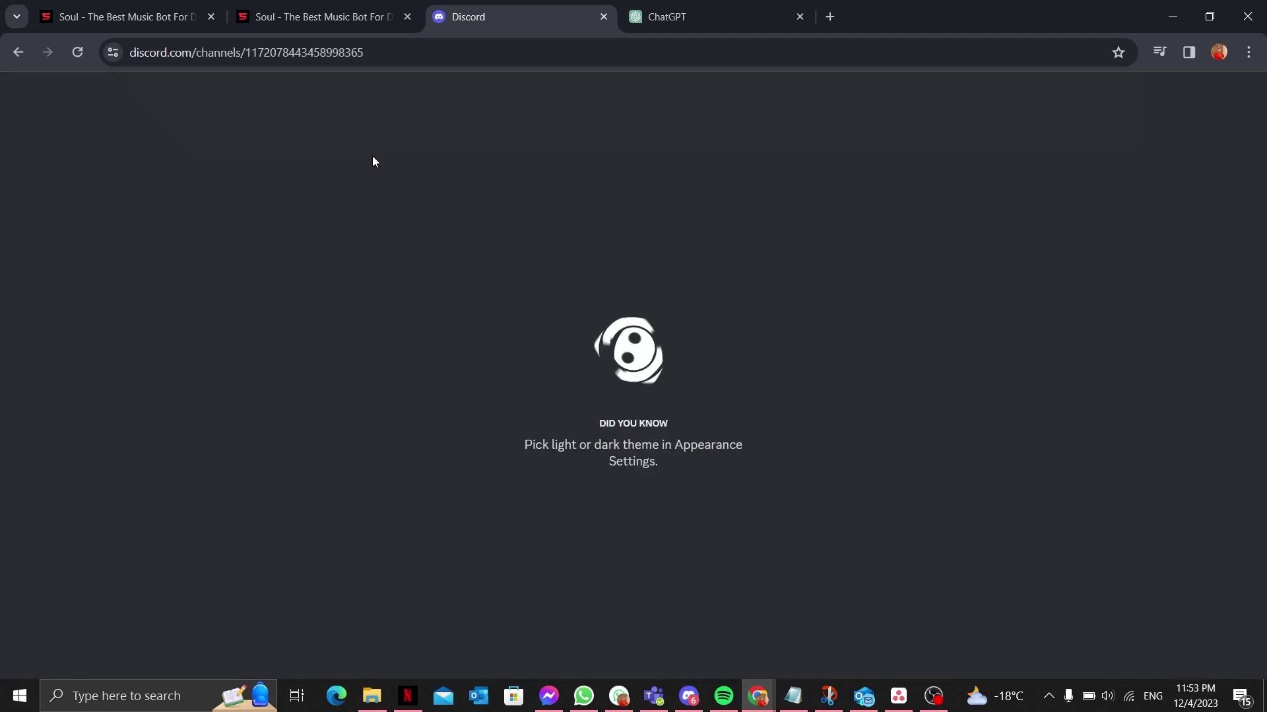
key("ctrl+shift+Tab")
key("ctrl+shift+Tab")
key("ctrl+Tab")
key("ctrl+Tab")
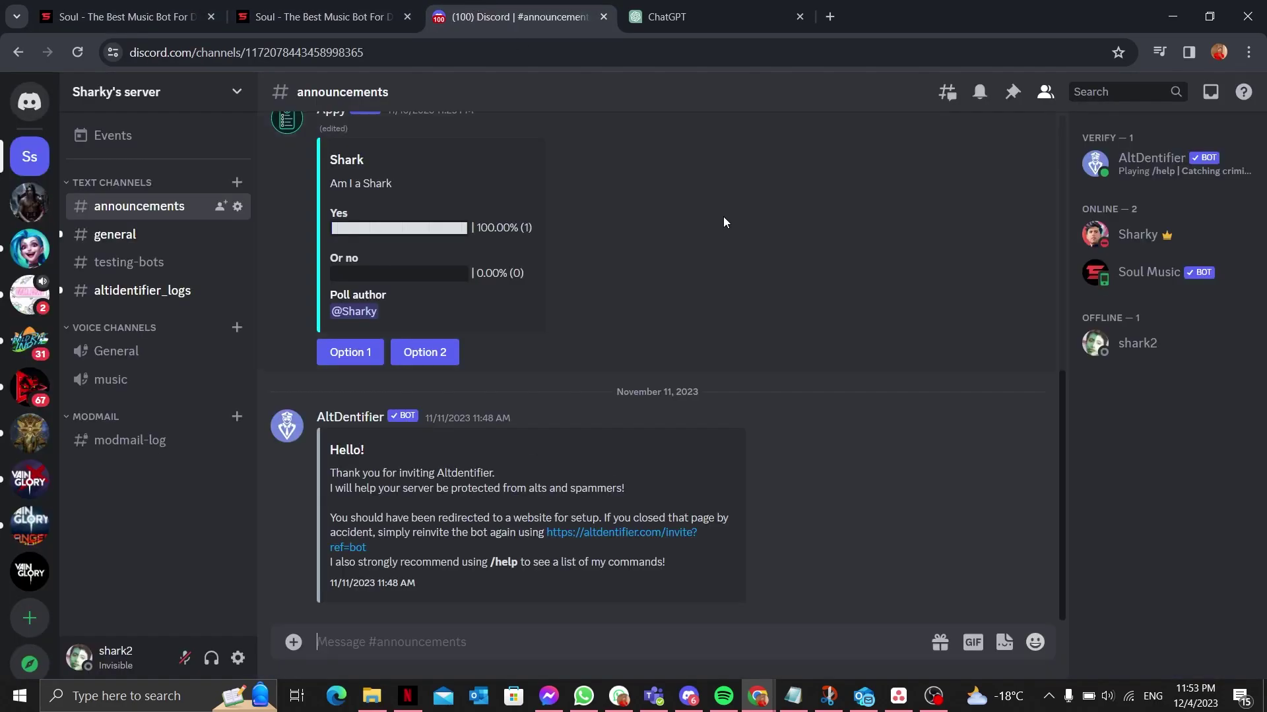
left_click(114, 235)
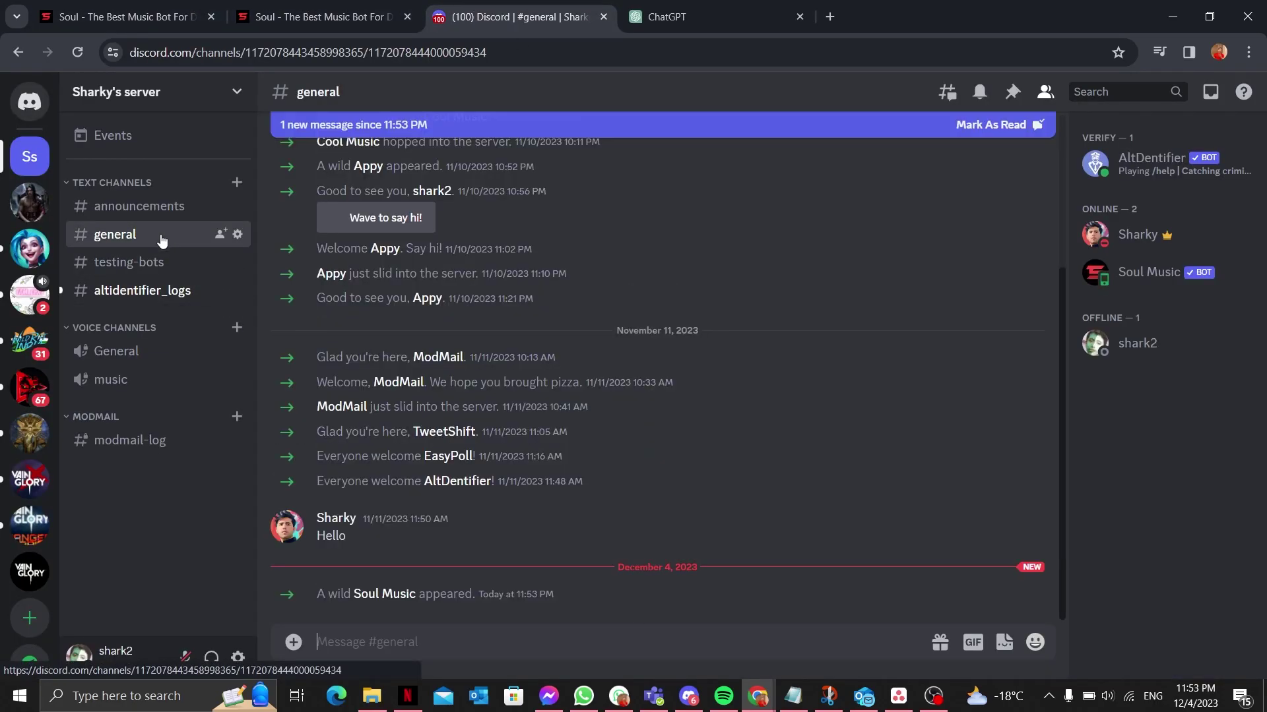
mouse_move(514, 593)
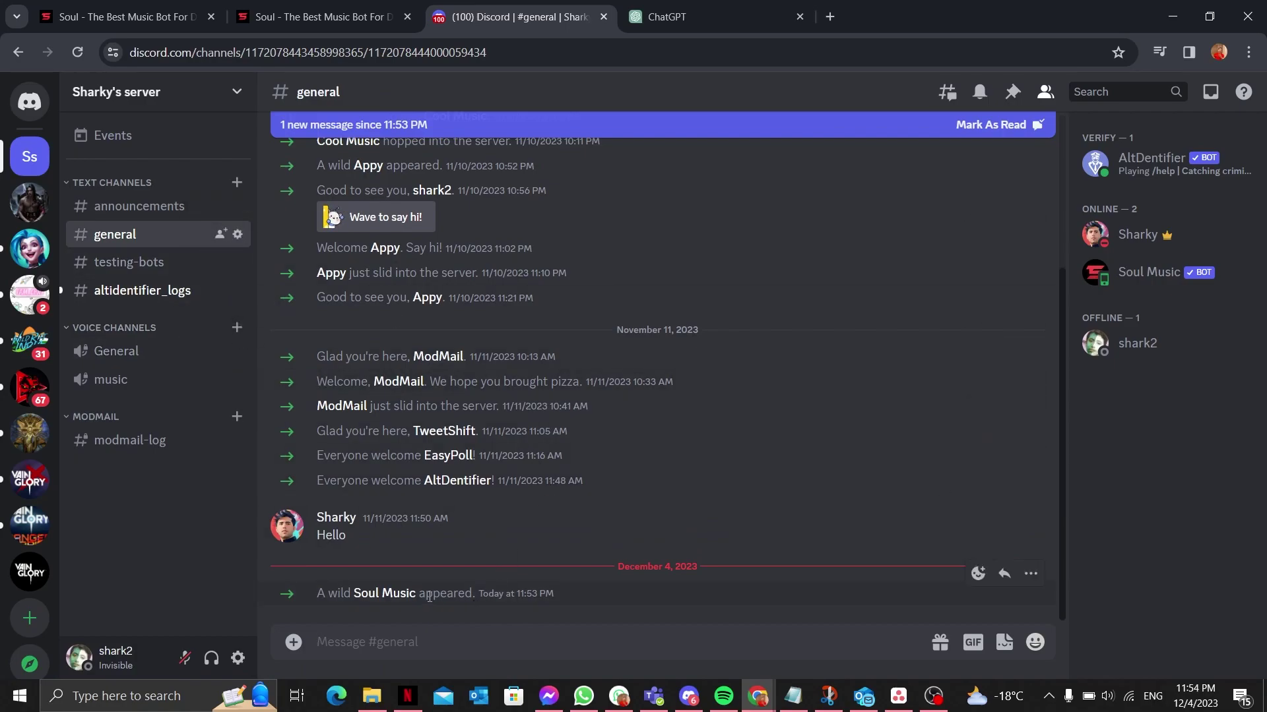
left_click_drag(429, 595, 555, 595)
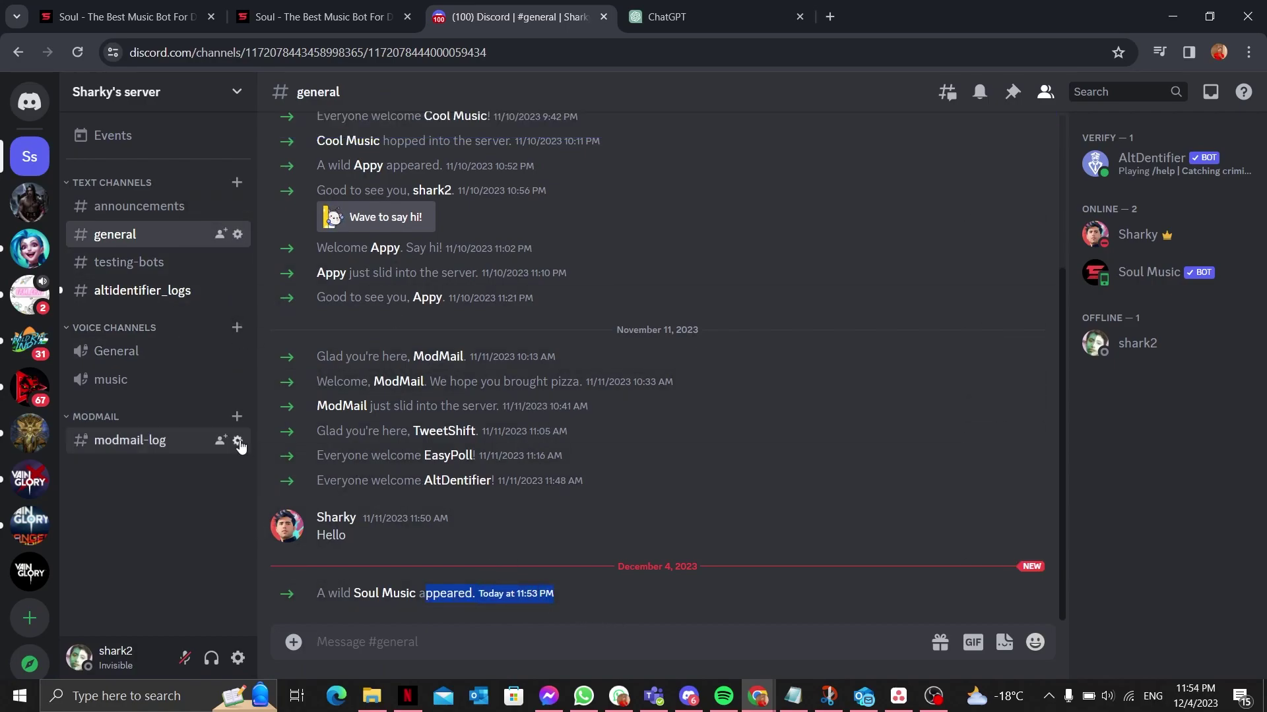
left_click(238, 182)
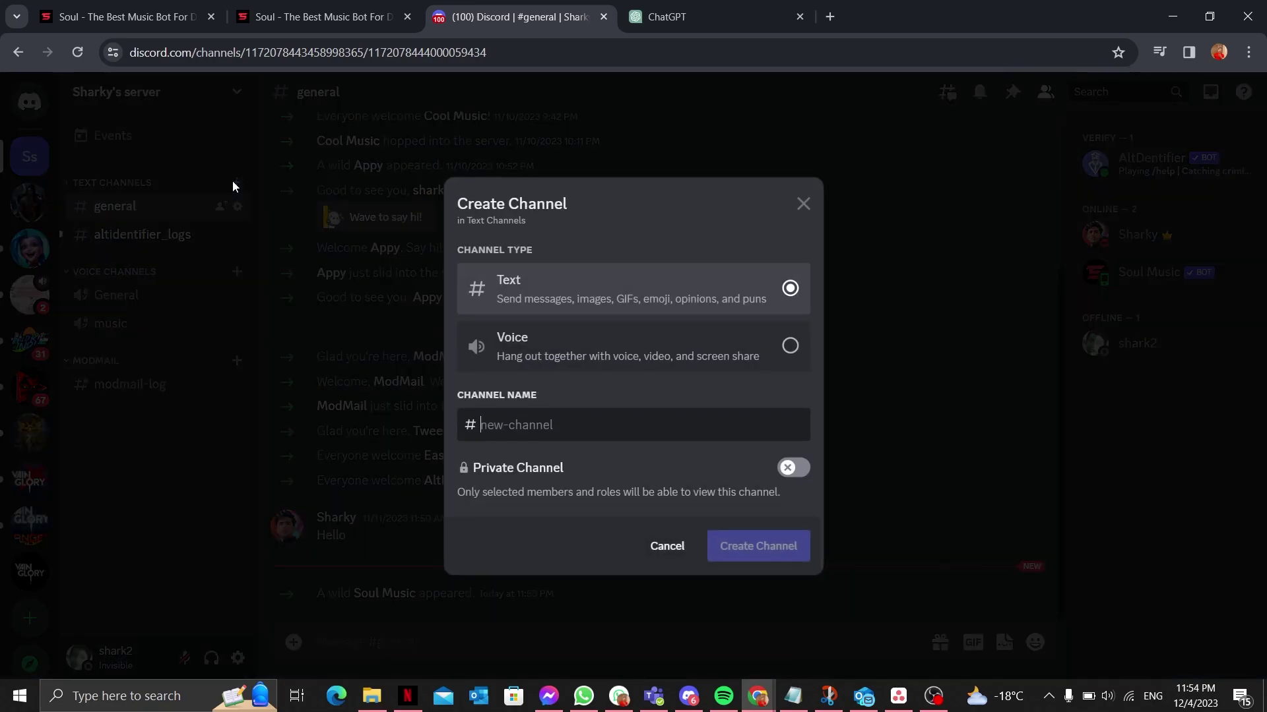
type("soul-mu")
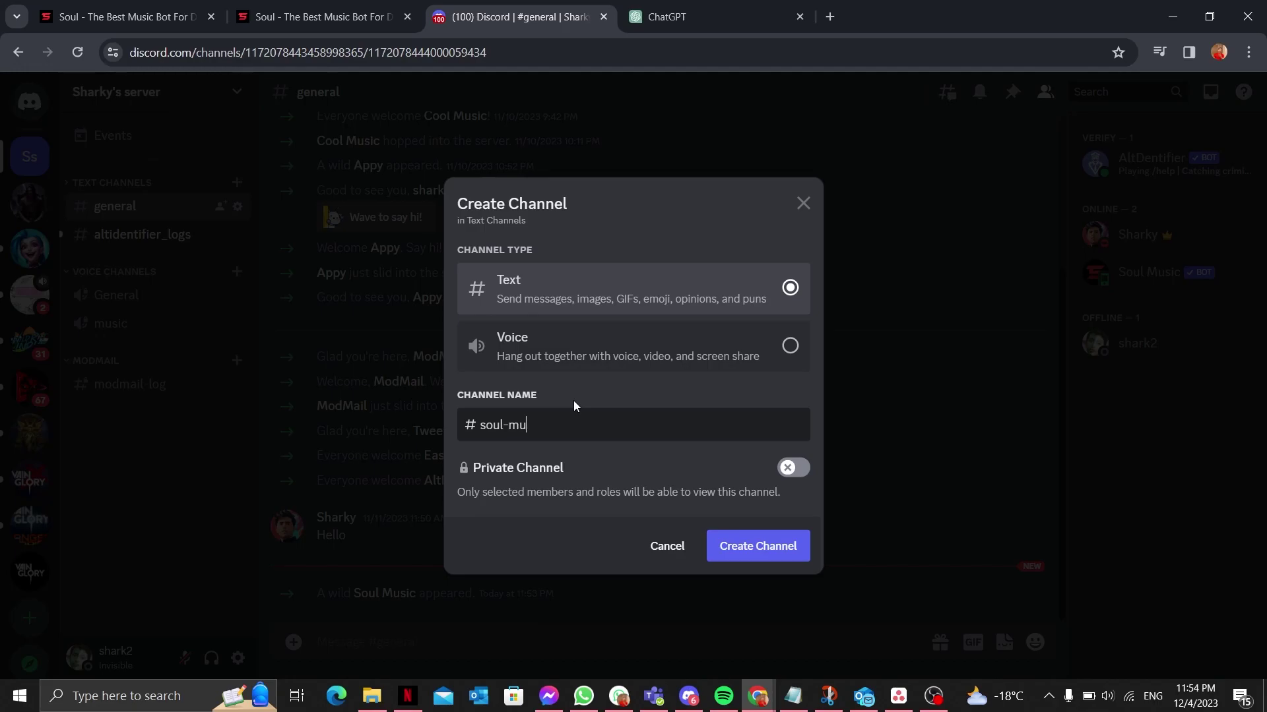
type("sicbot")
left_click(758, 546)
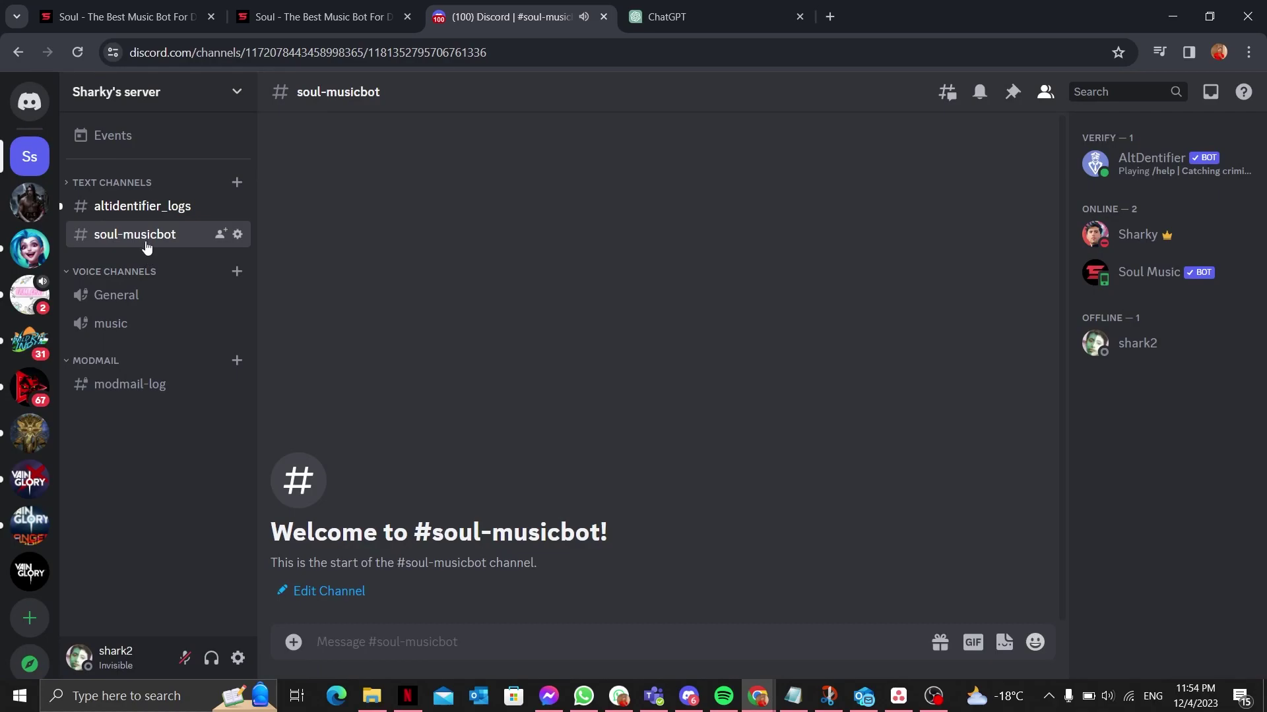
left_click(112, 182)
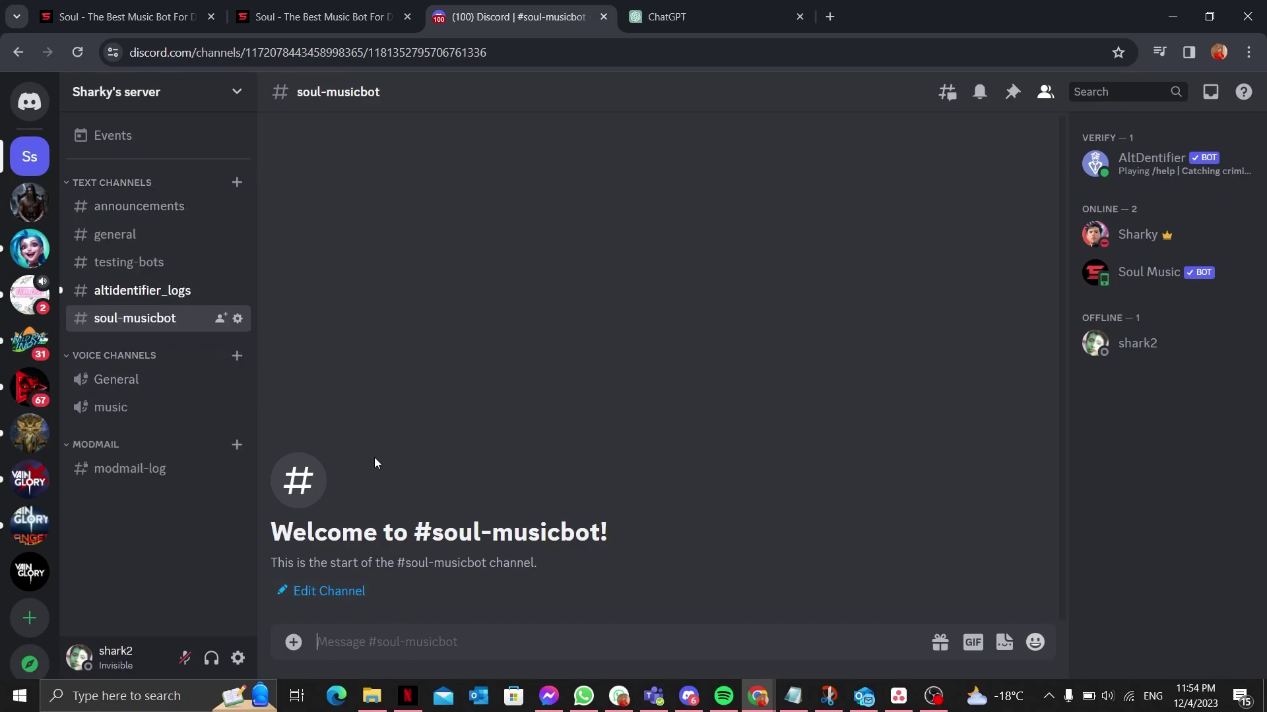
type("/")
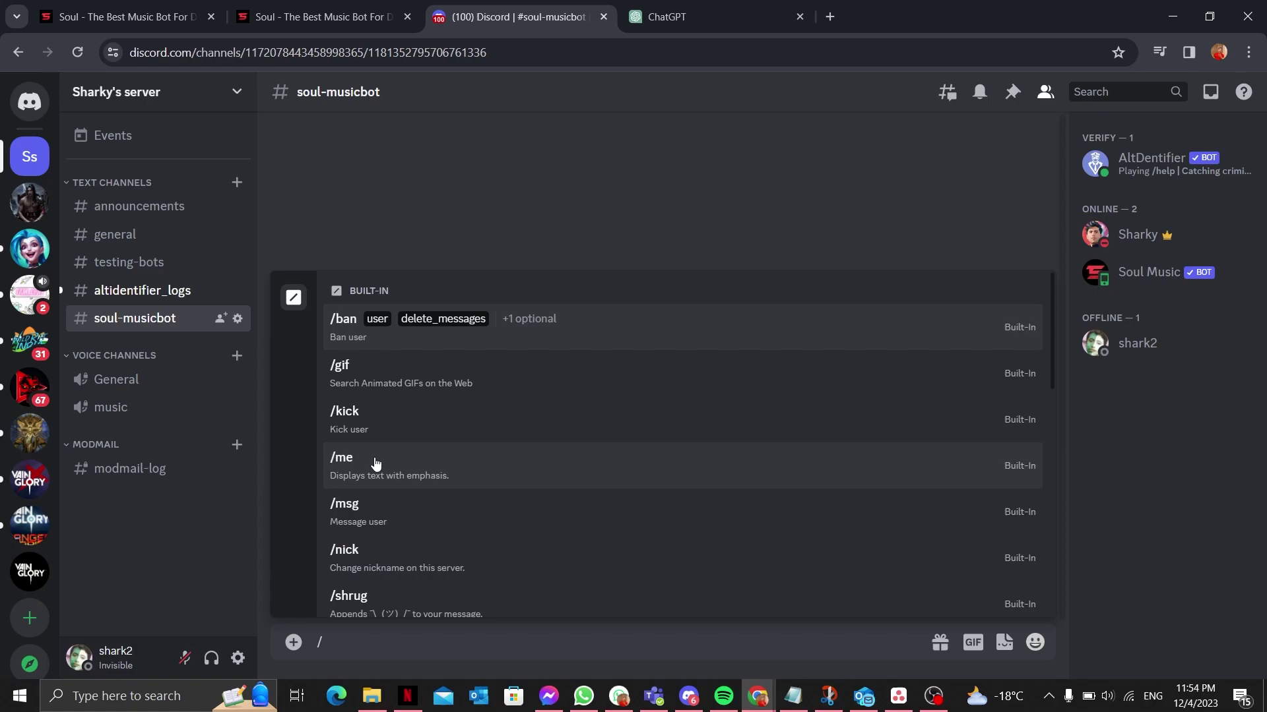
scroll(374, 464, "down", 5)
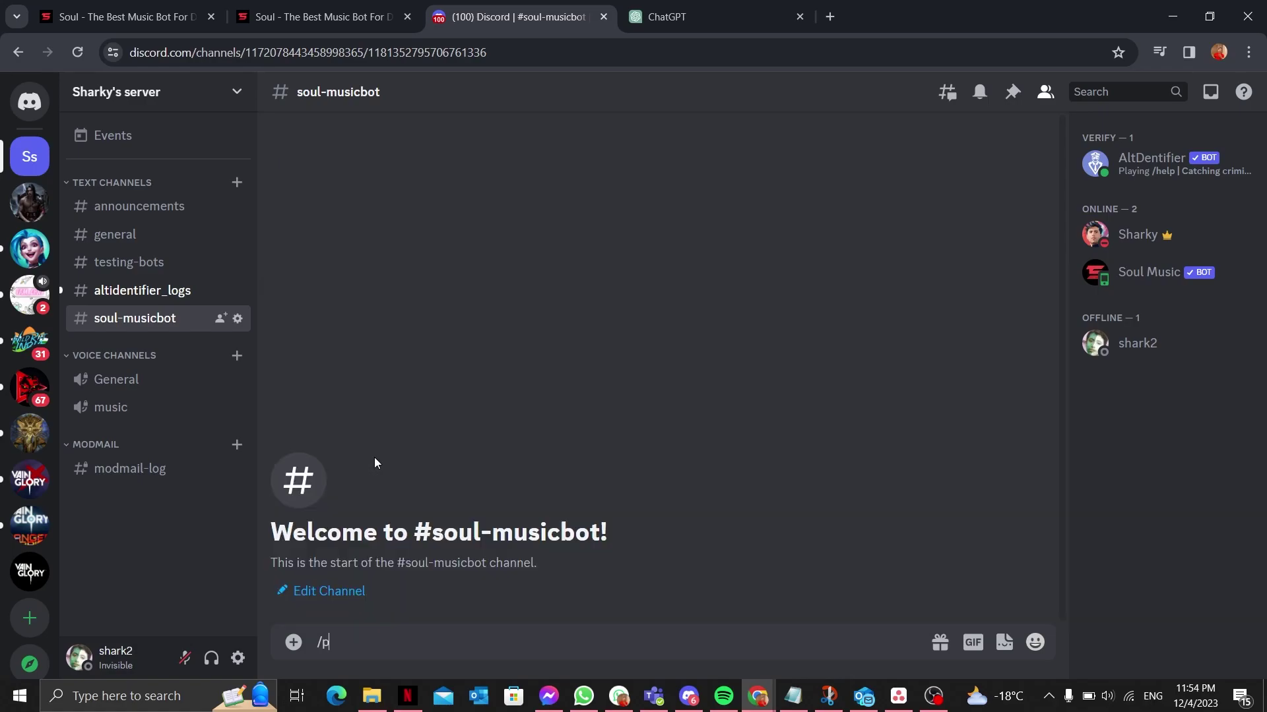
type("pla")
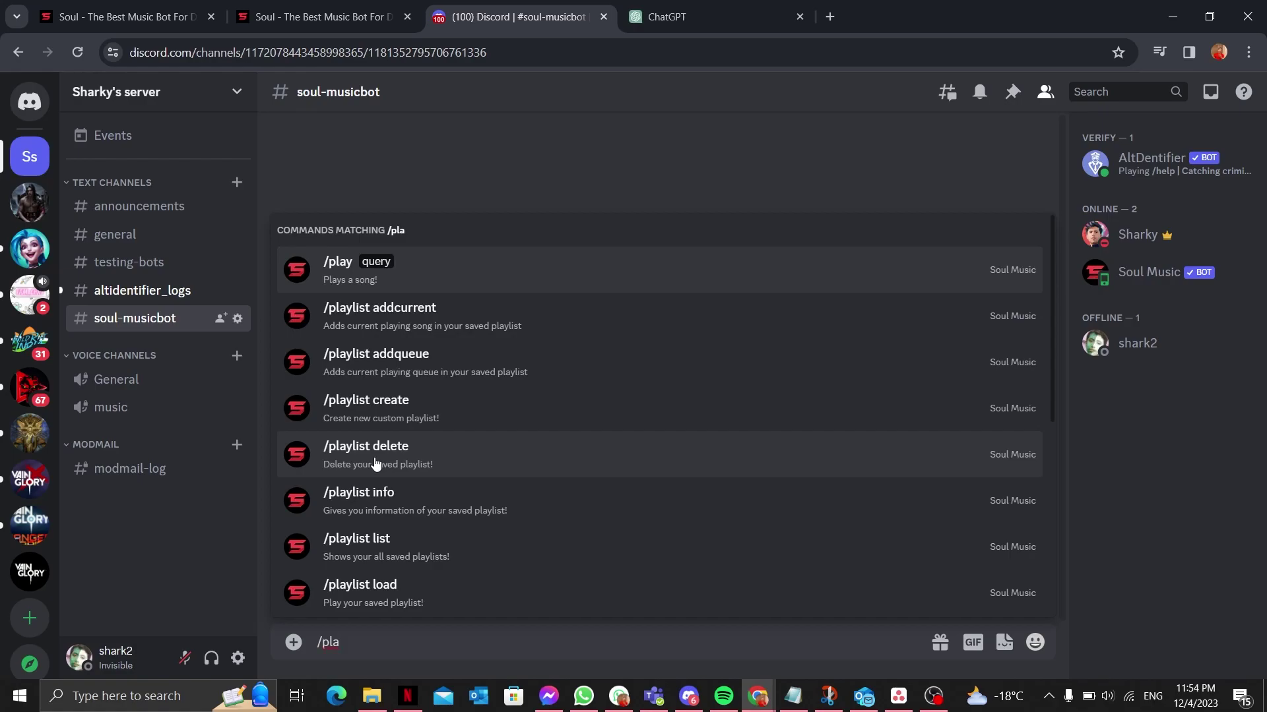
Send /play with 'ncs top 100', which draws a join-a-voice-channel-first reply
key("Tab")
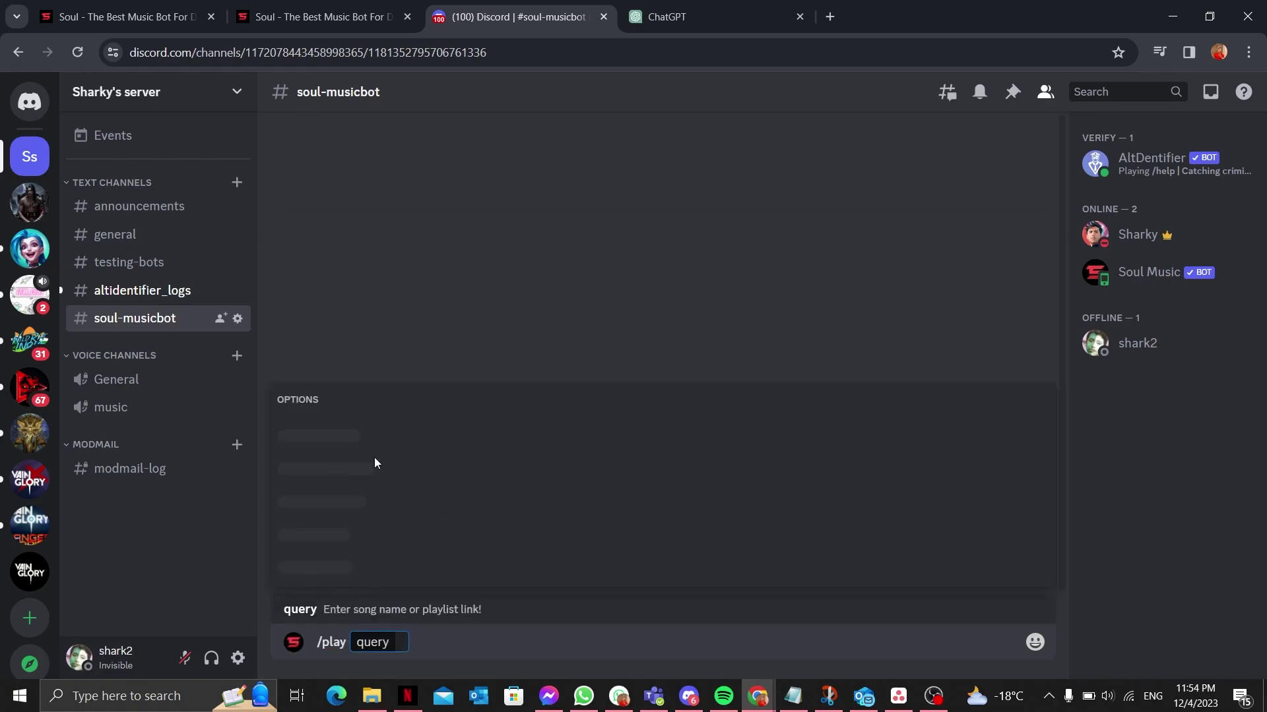
type("H")
key("BackSpace")
type("NCS")
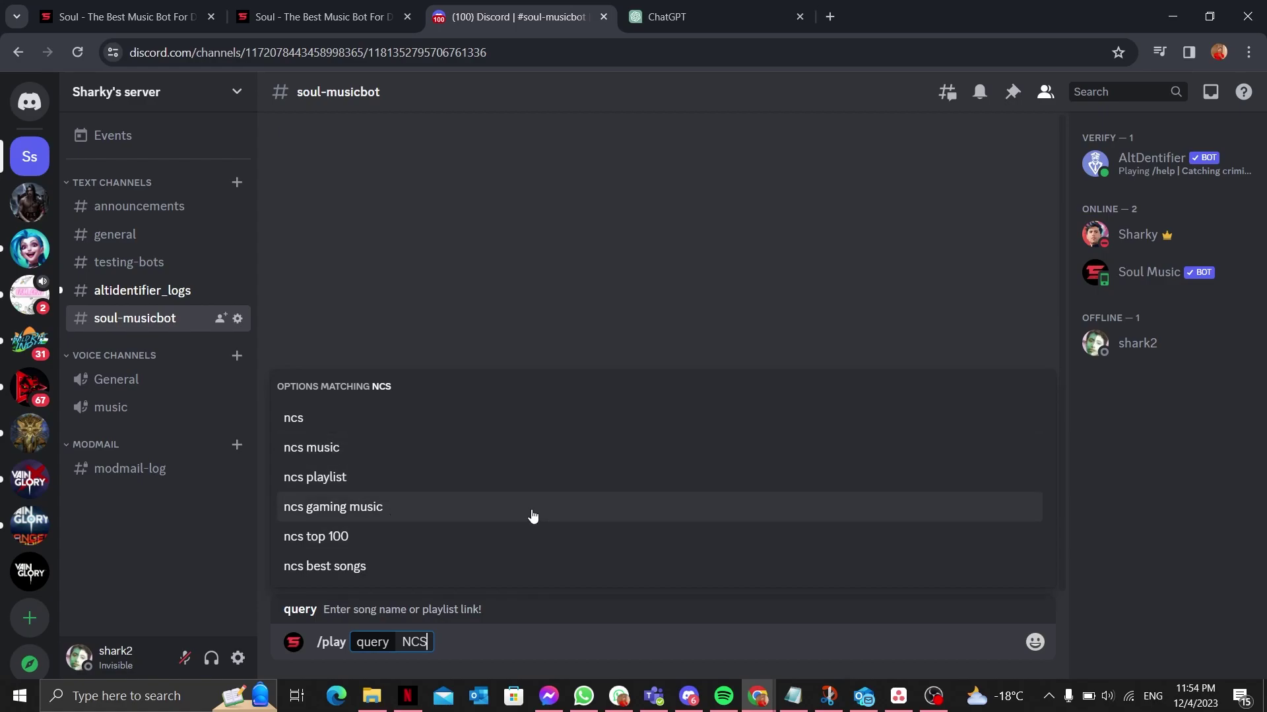
left_click(461, 535)
key("Return")
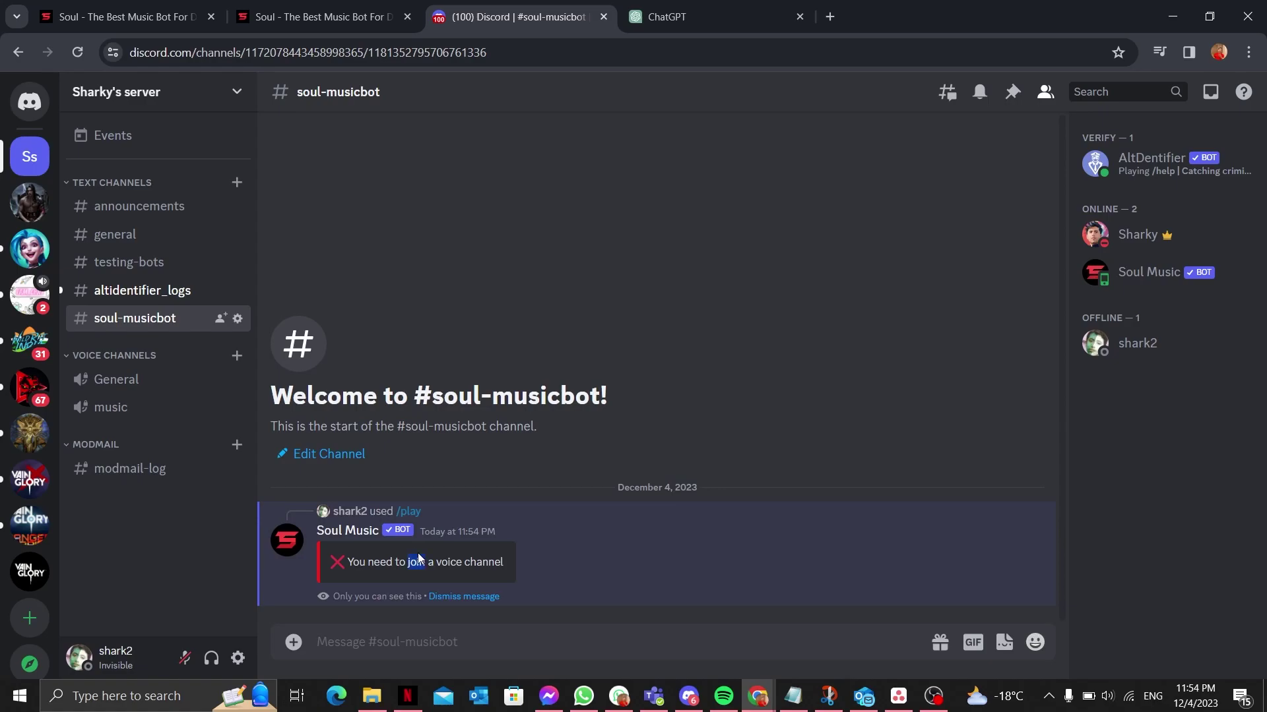
left_click_drag(419, 558, 486, 560)
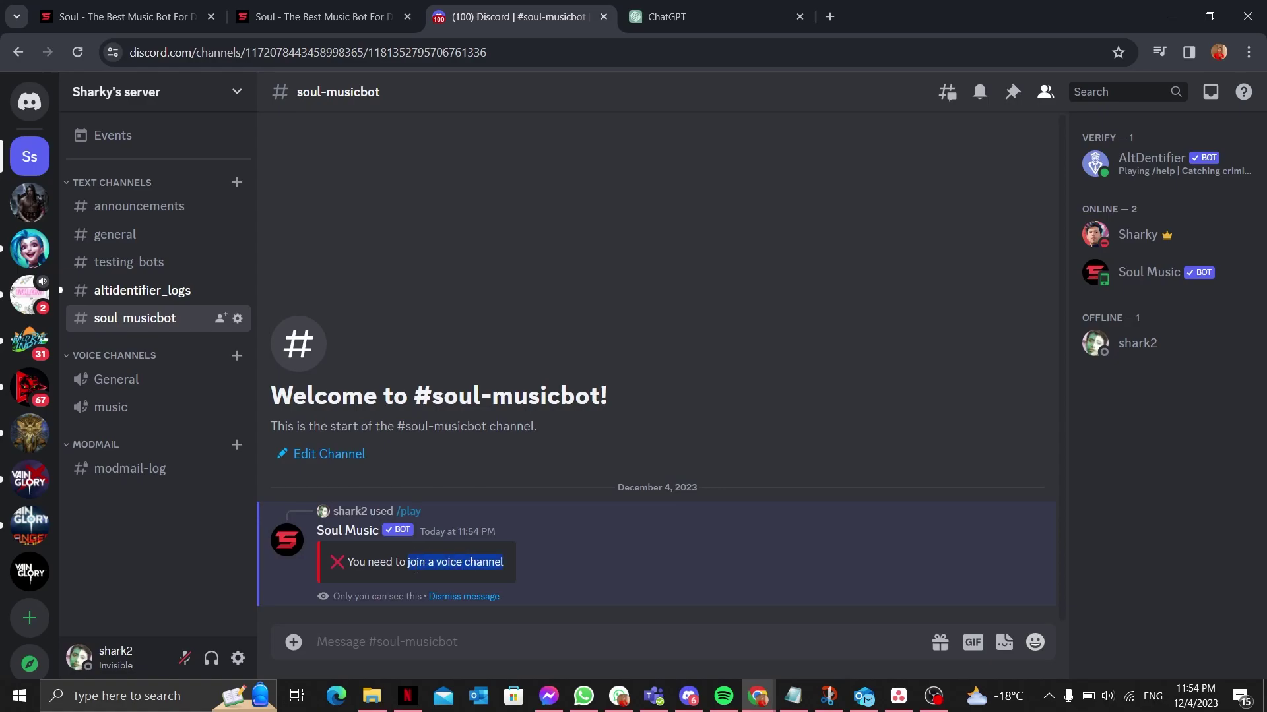
left_click(130, 385)
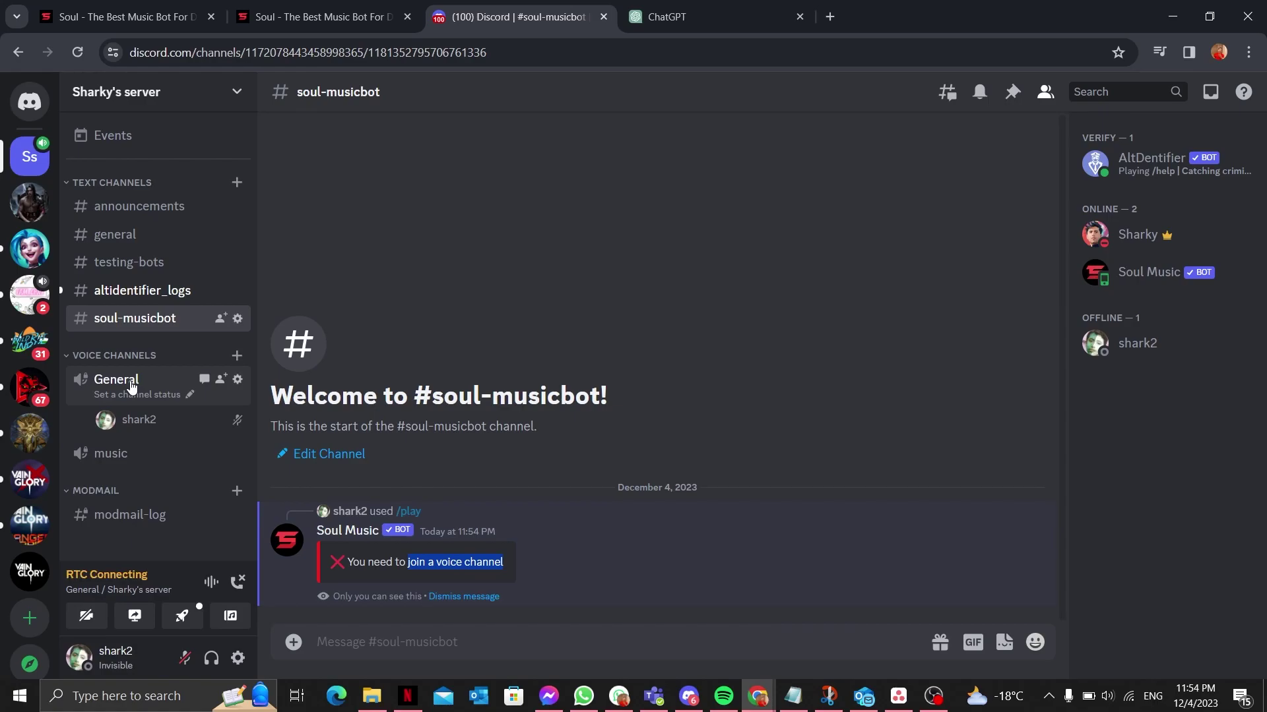
left_click(553, 653)
type("/")
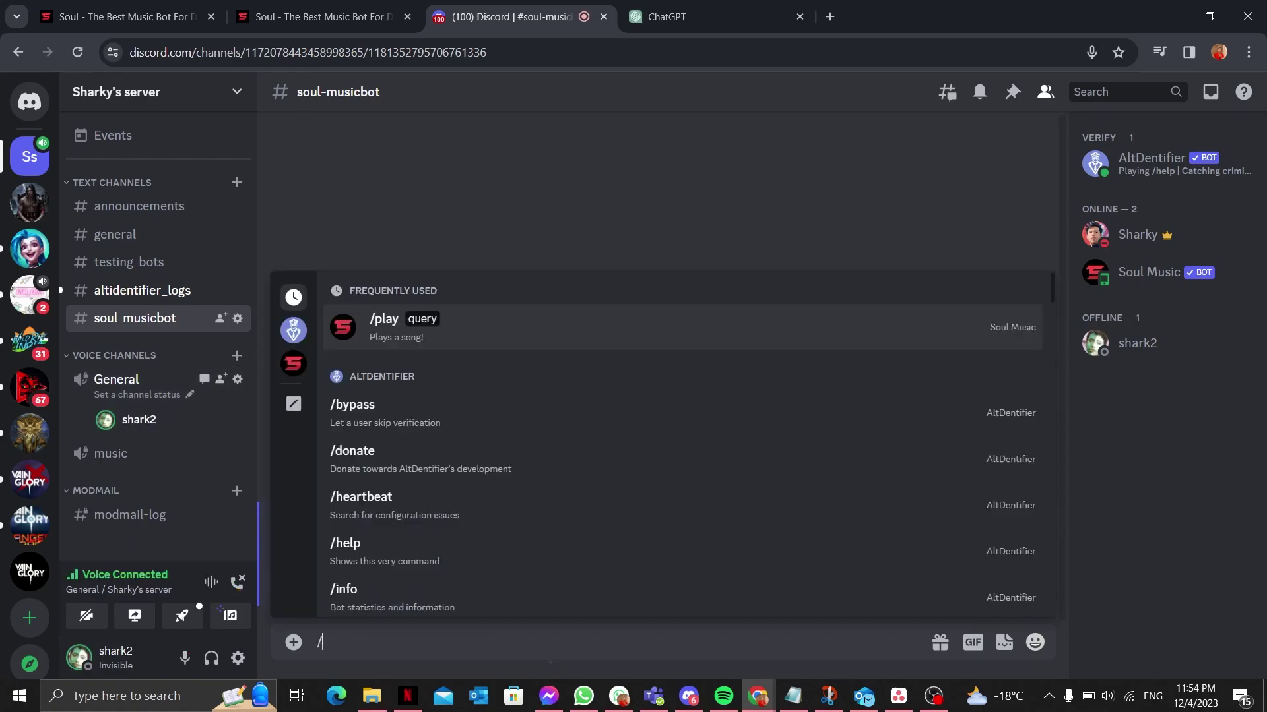
type("pla")
key("Tab")
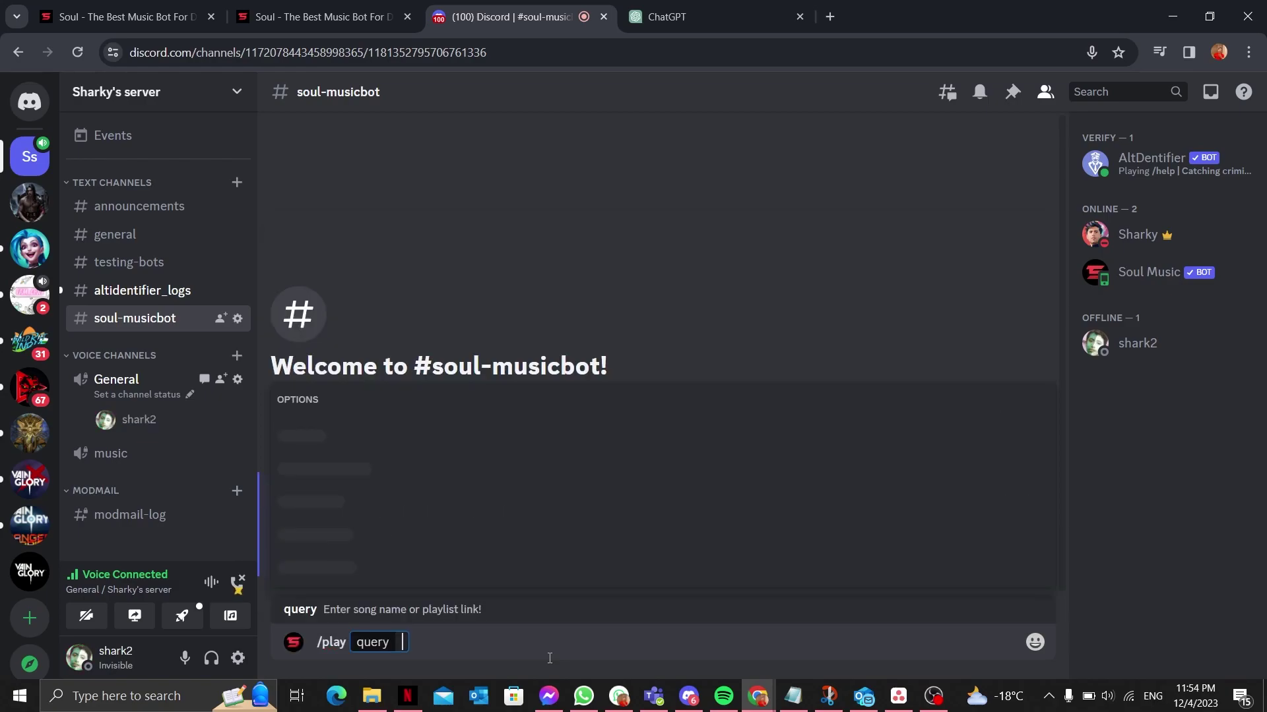
type("ncs")
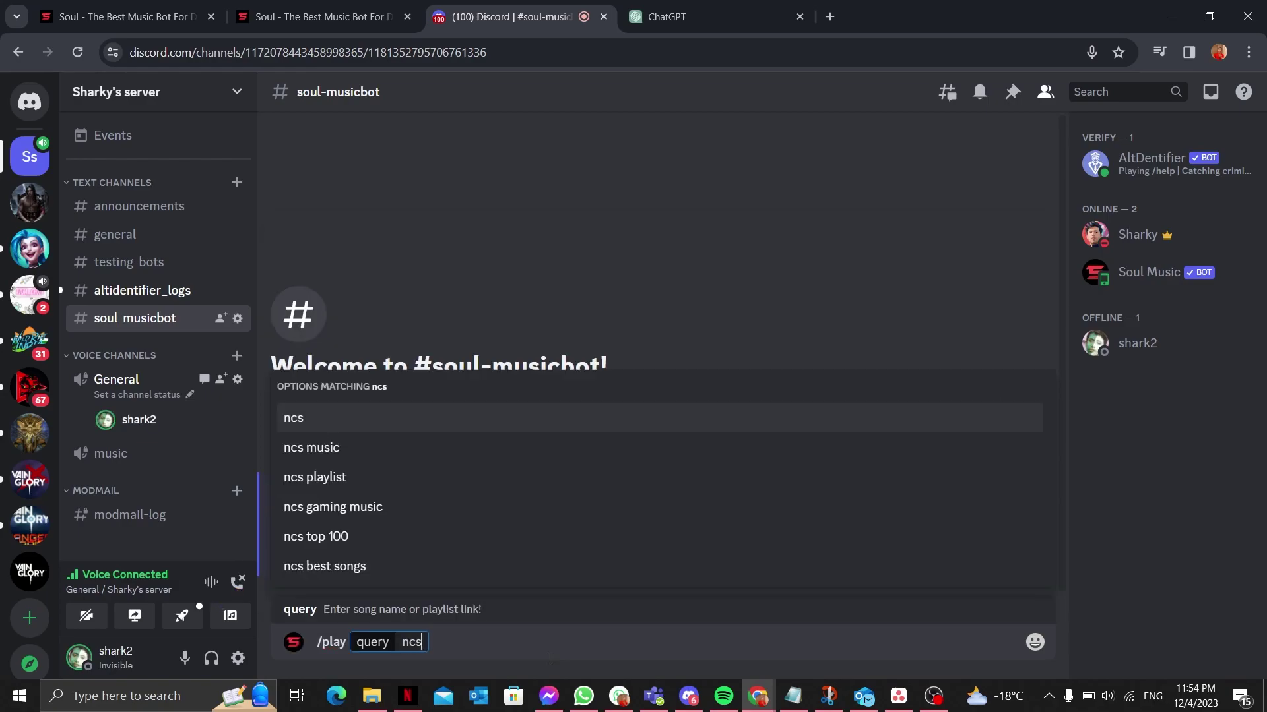
key("Down")
key("Down")
key("Down")
key("Down")
key("Return")
key("Return")
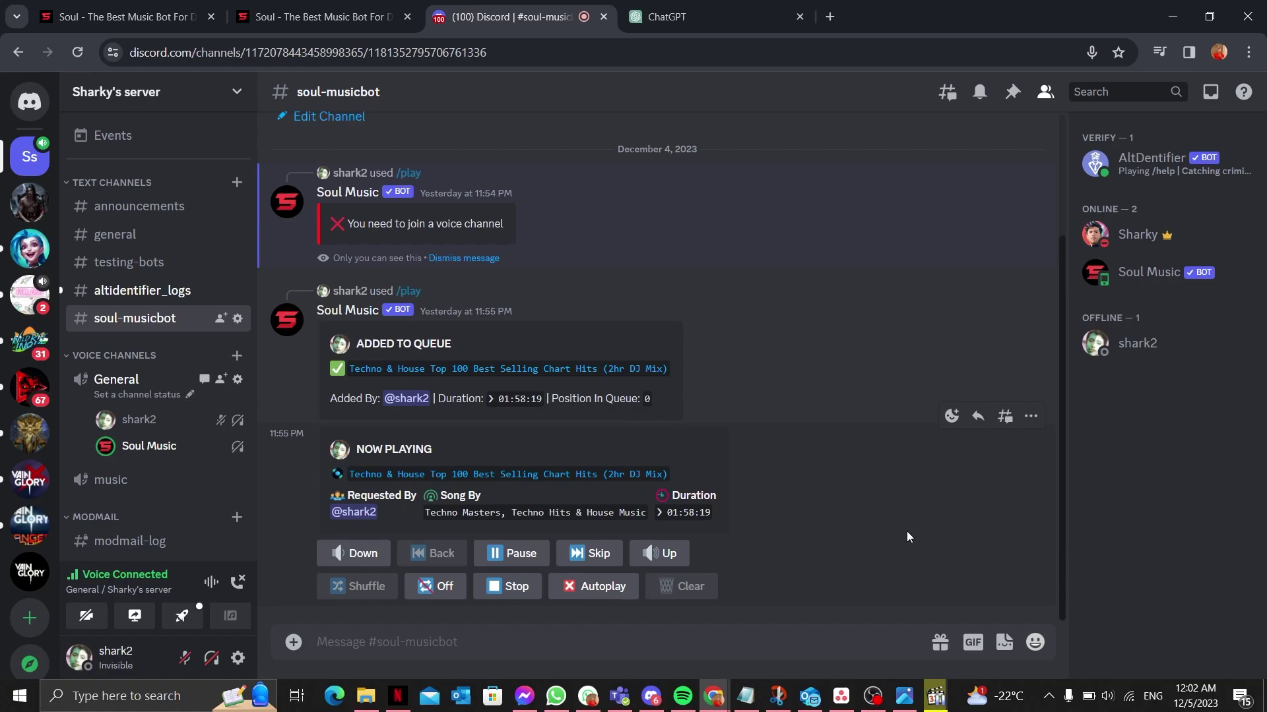
Undeafen yourself with the headphone toggle in the user panel
left_click(212, 658)
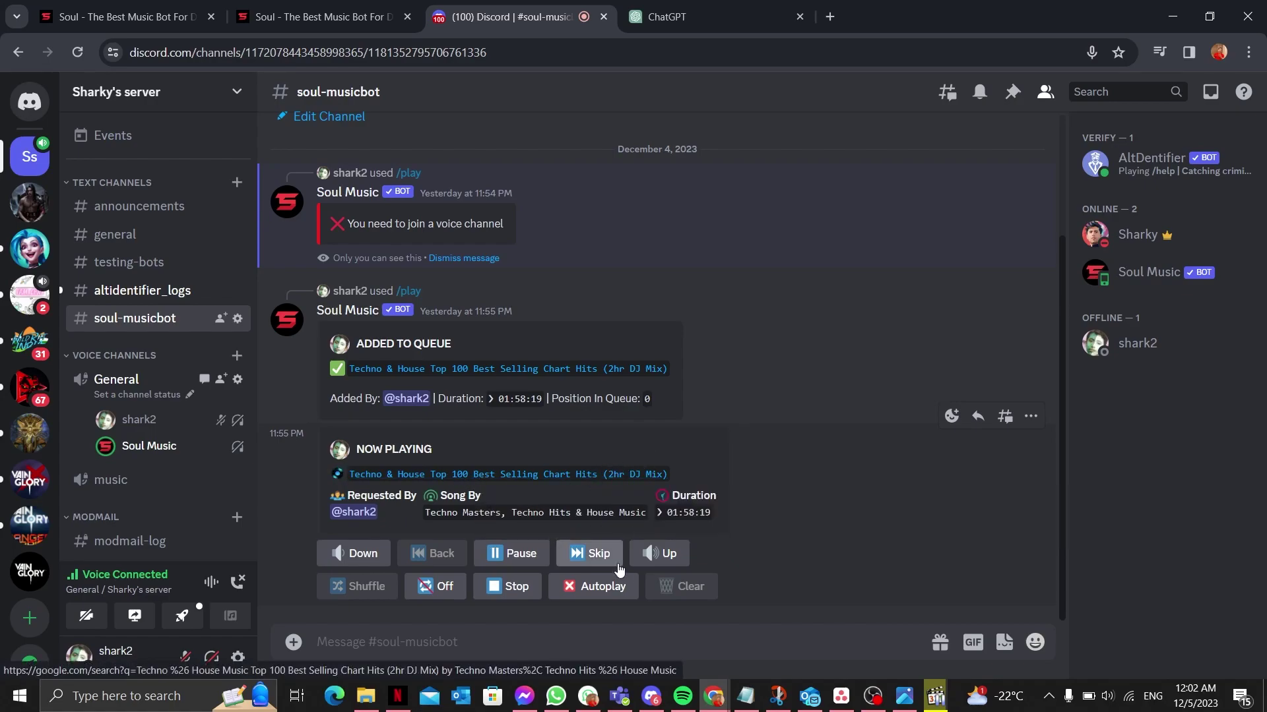
Send /play with 'ncs copyright free music', queuing Royalty behind the current mix
left_click(677, 641)
type("/")
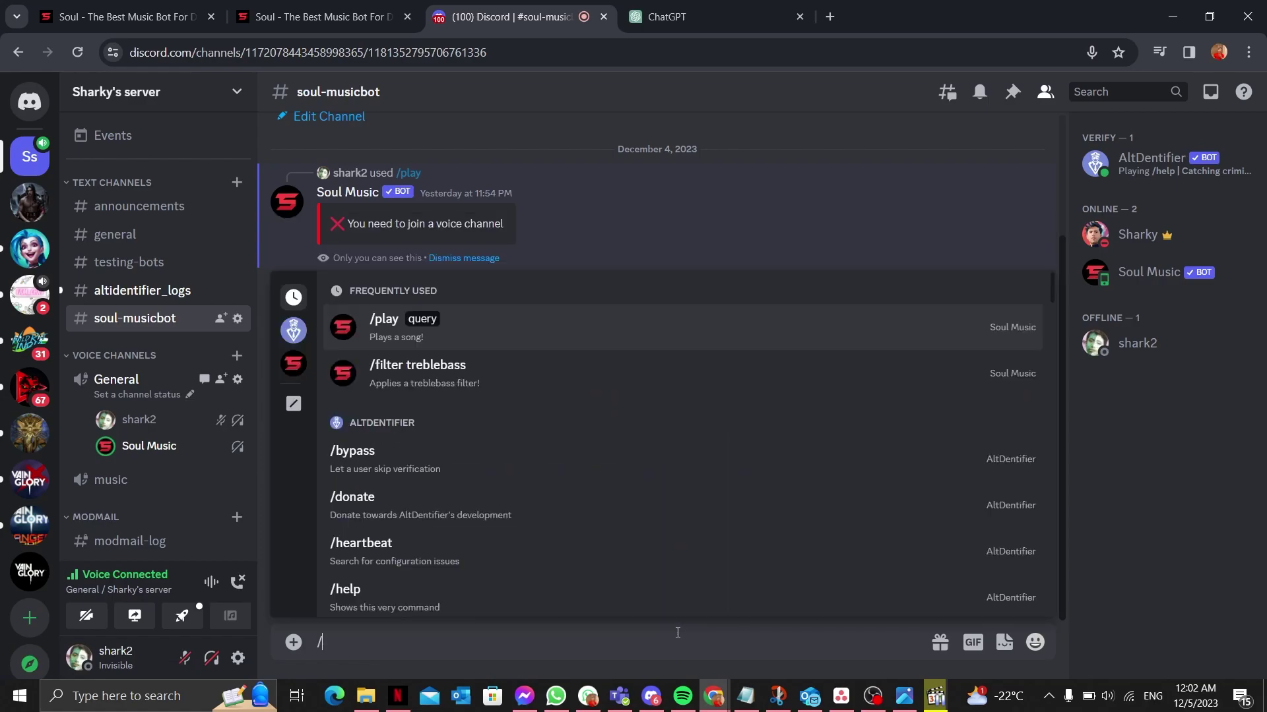
type("pla")
key("Down")
key("Down")
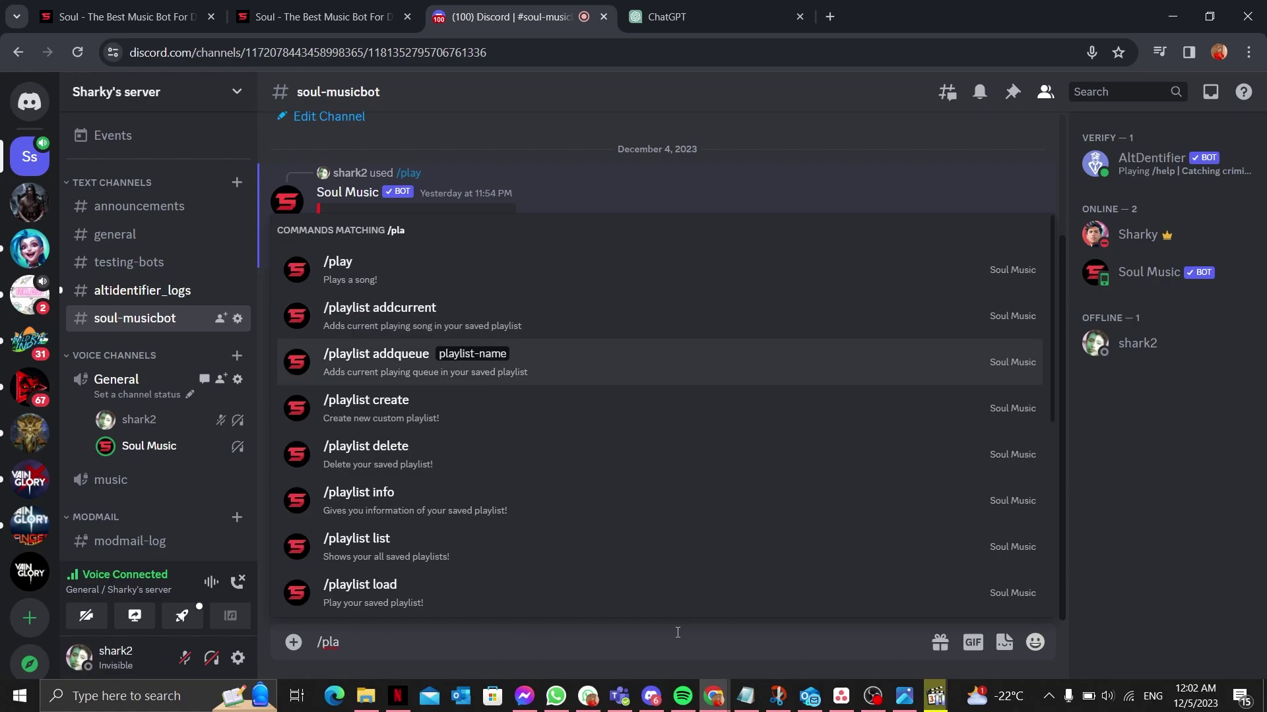
key("Up")
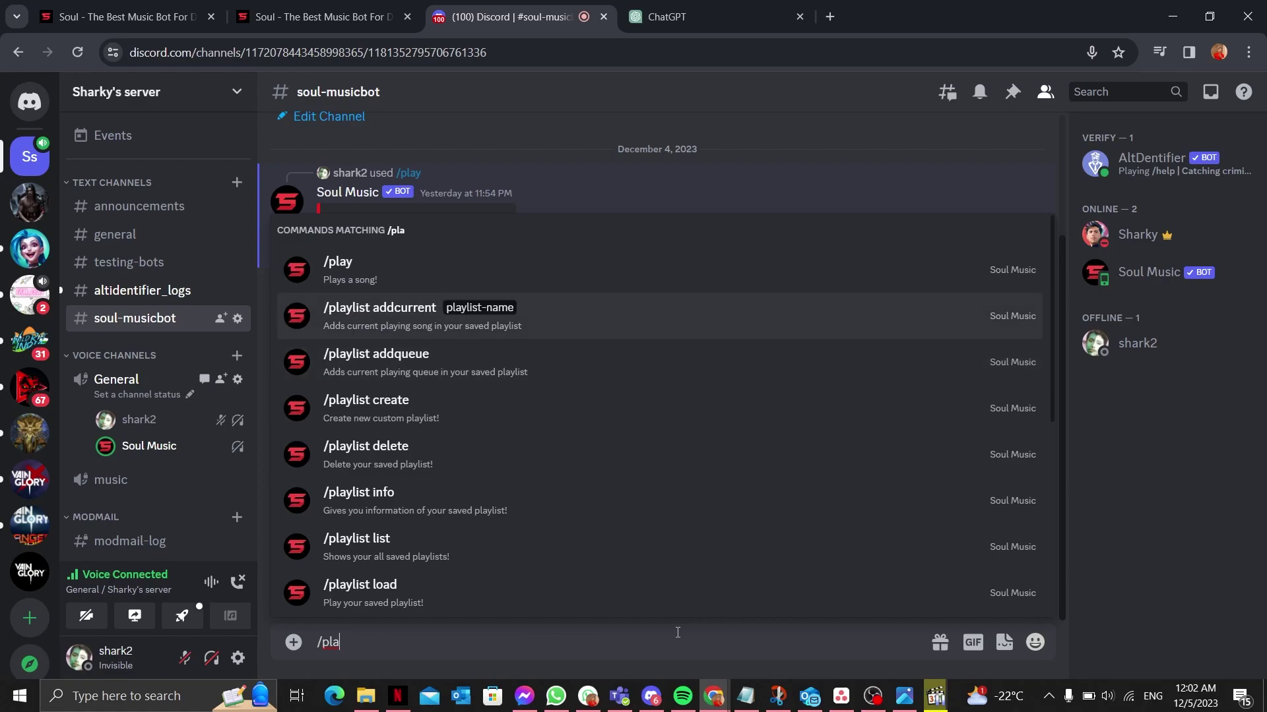
key("Up")
key("Return")
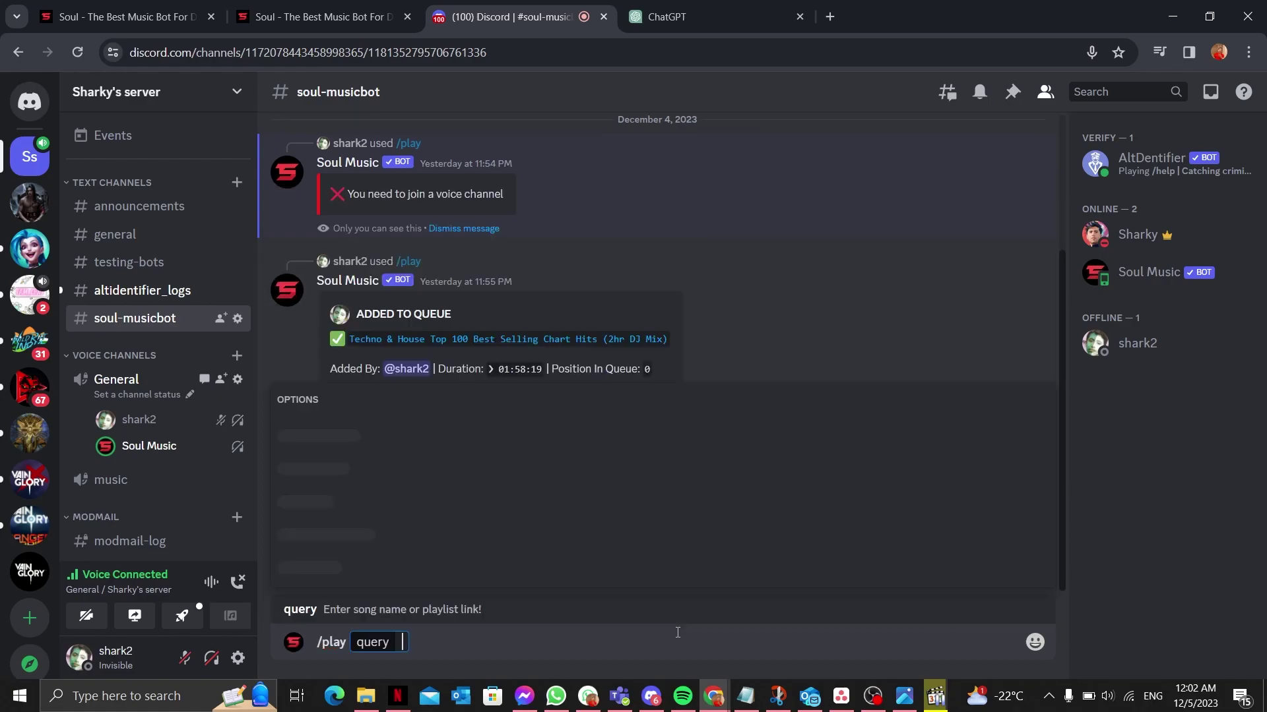
type("ncs copy")
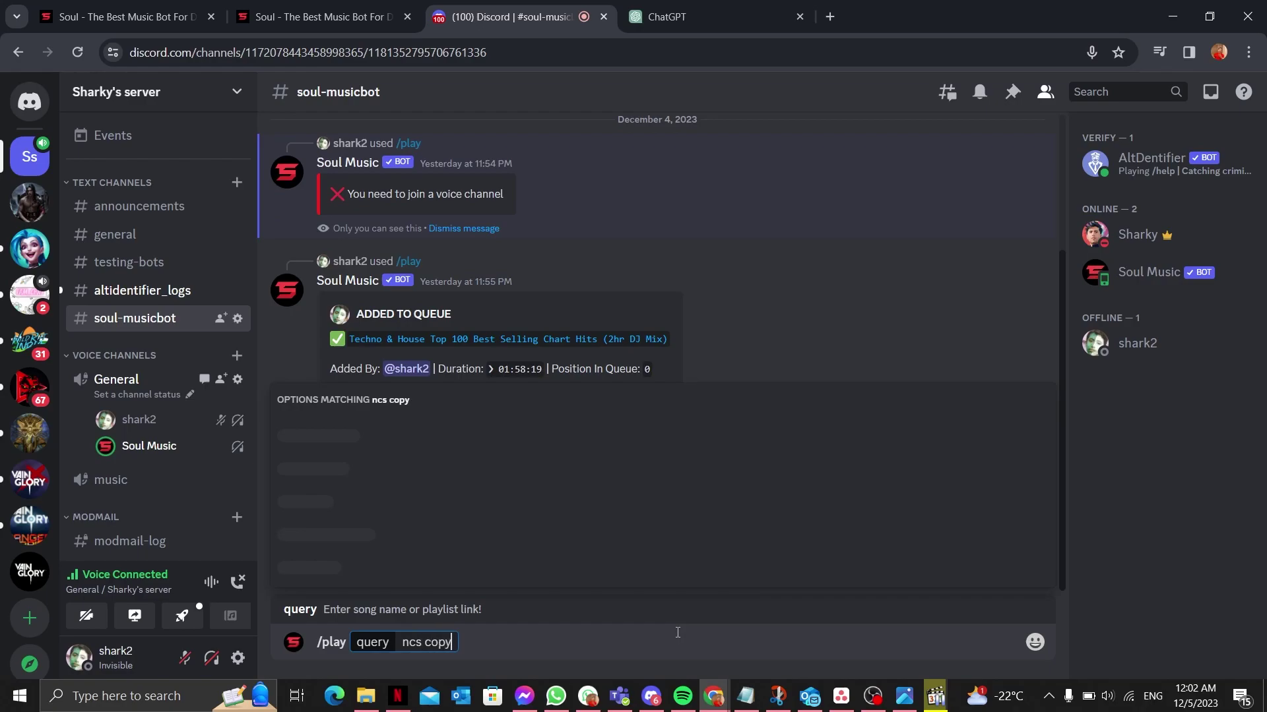
type(" right")
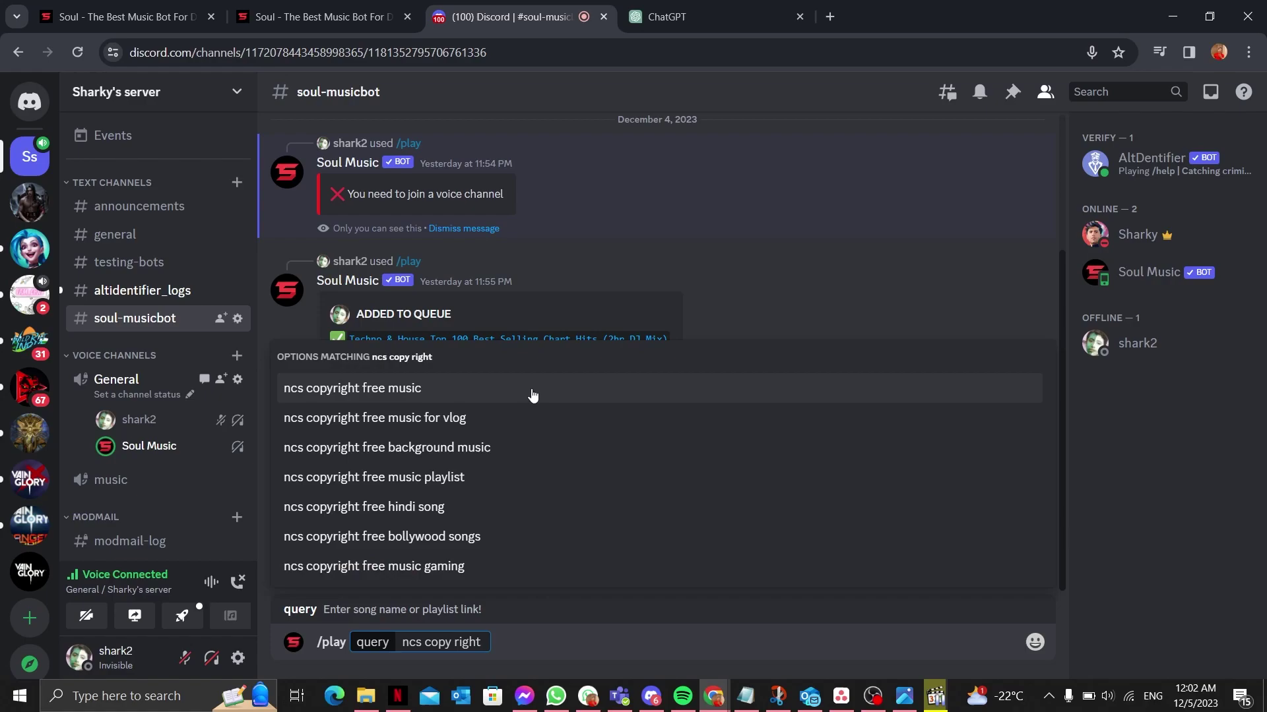
left_click(528, 397)
key("Return")
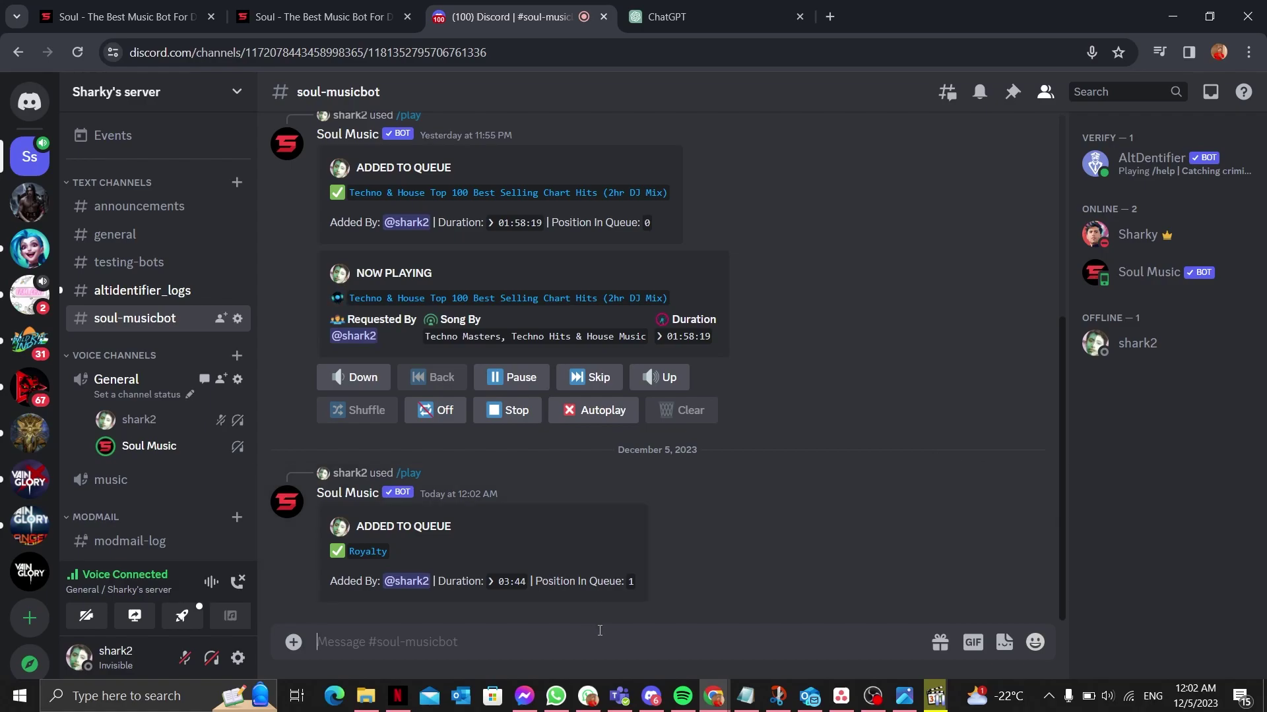
Send /skip to move past the Techno & House mix, toggling deafen before and after
left_click(211, 659)
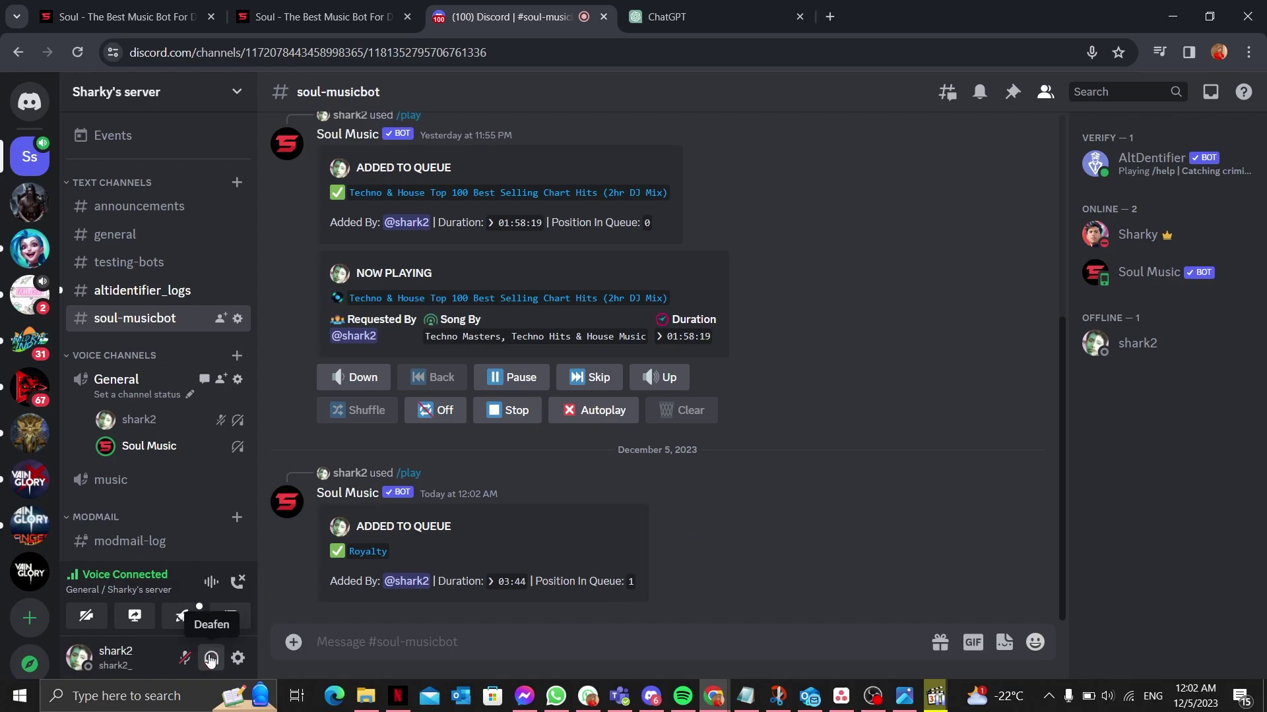
left_click(211, 660)
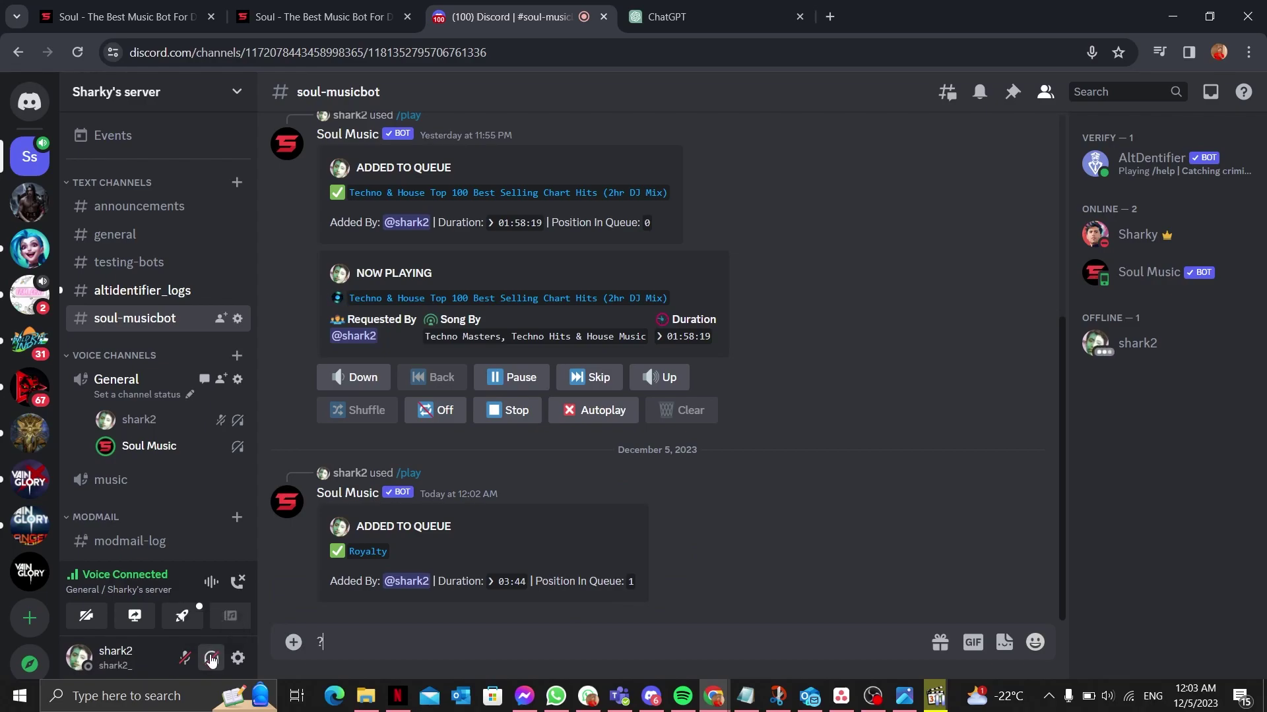
type("/skip")
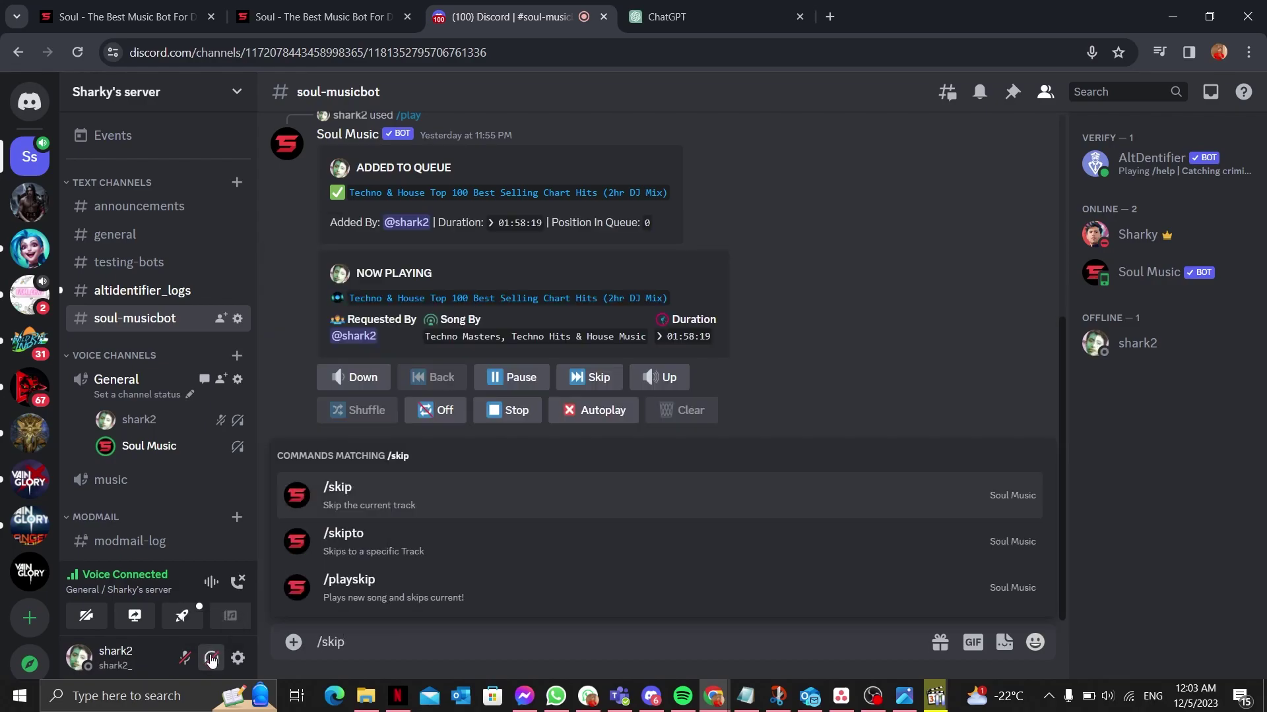
key("Return")
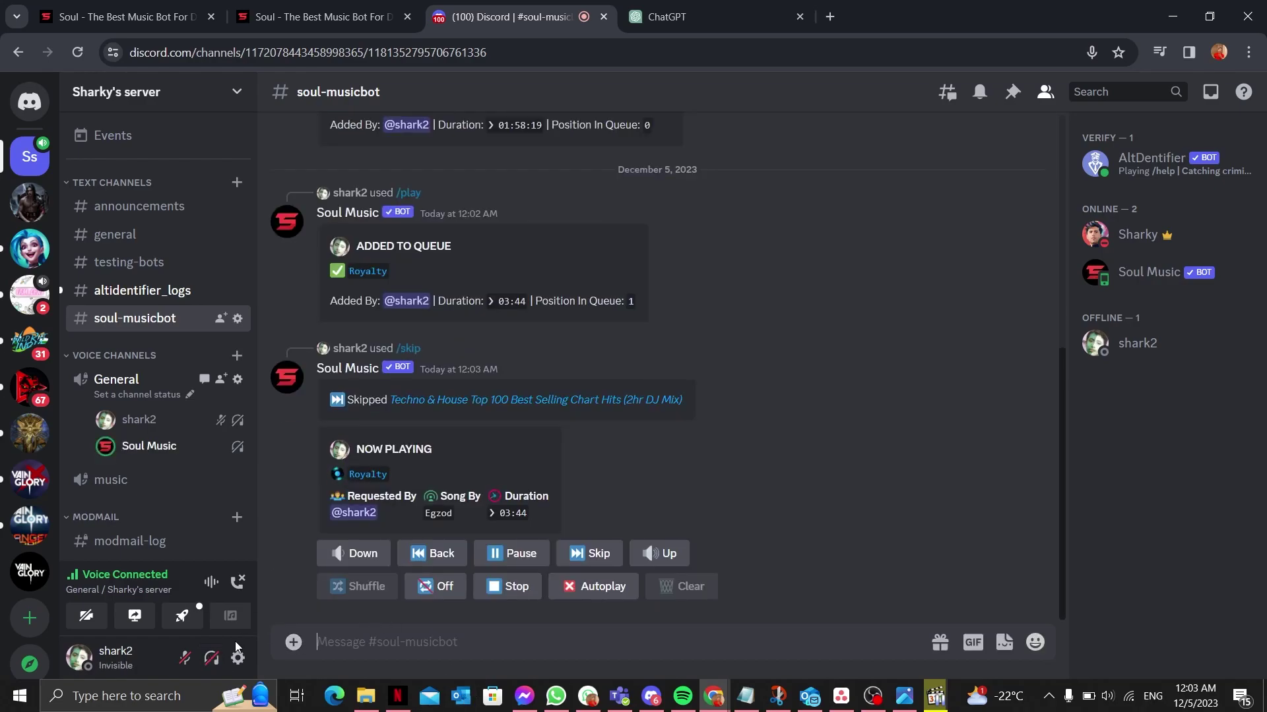
left_click(212, 660)
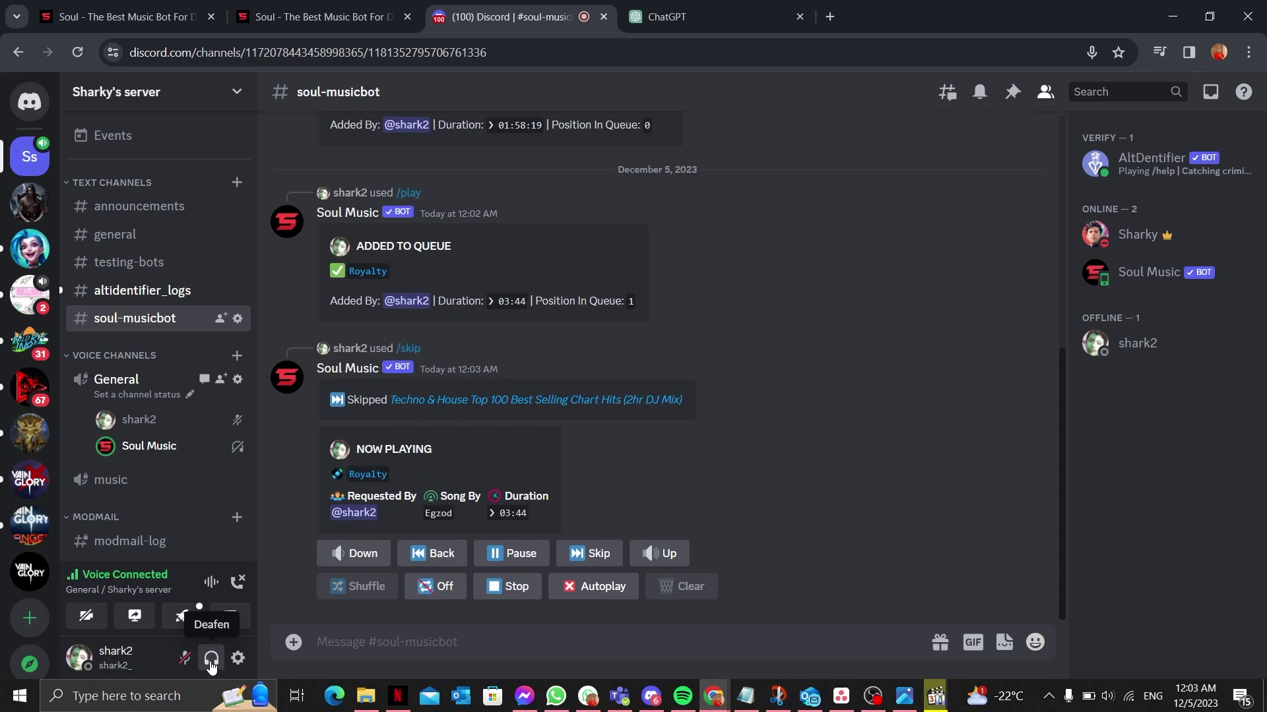
left_click(211, 661)
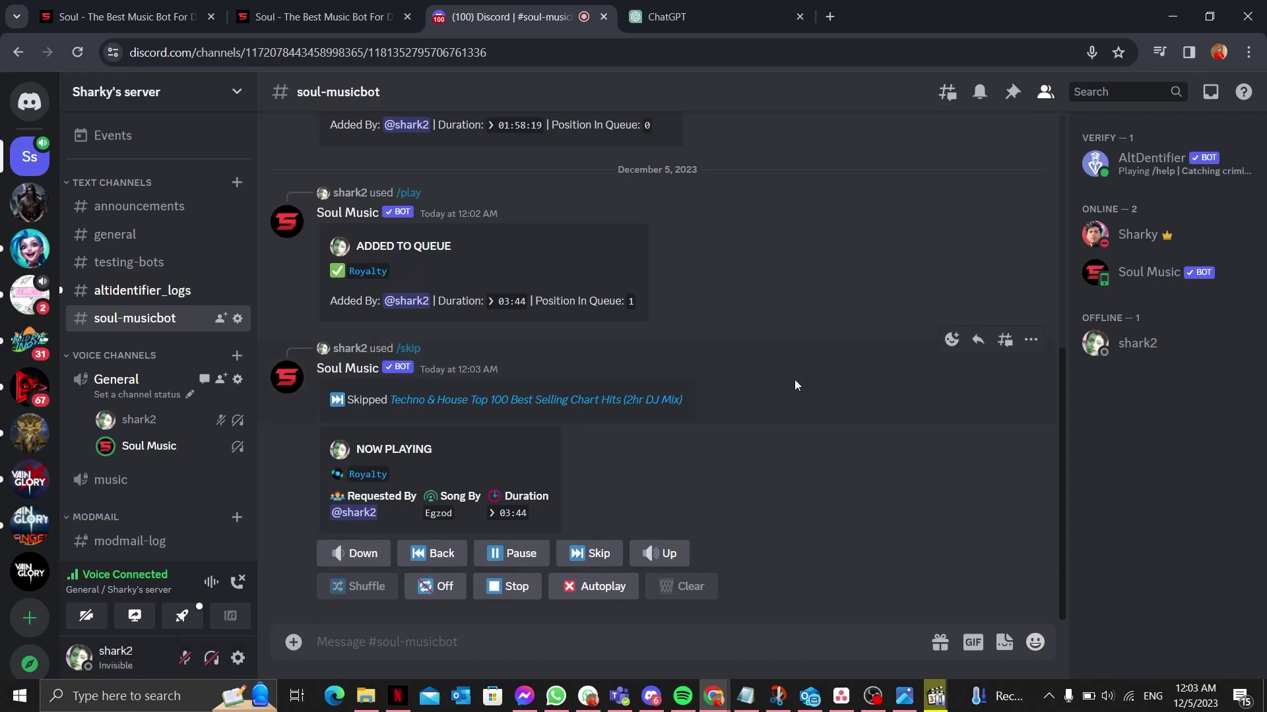
scroll(794, 378, "up", 1)
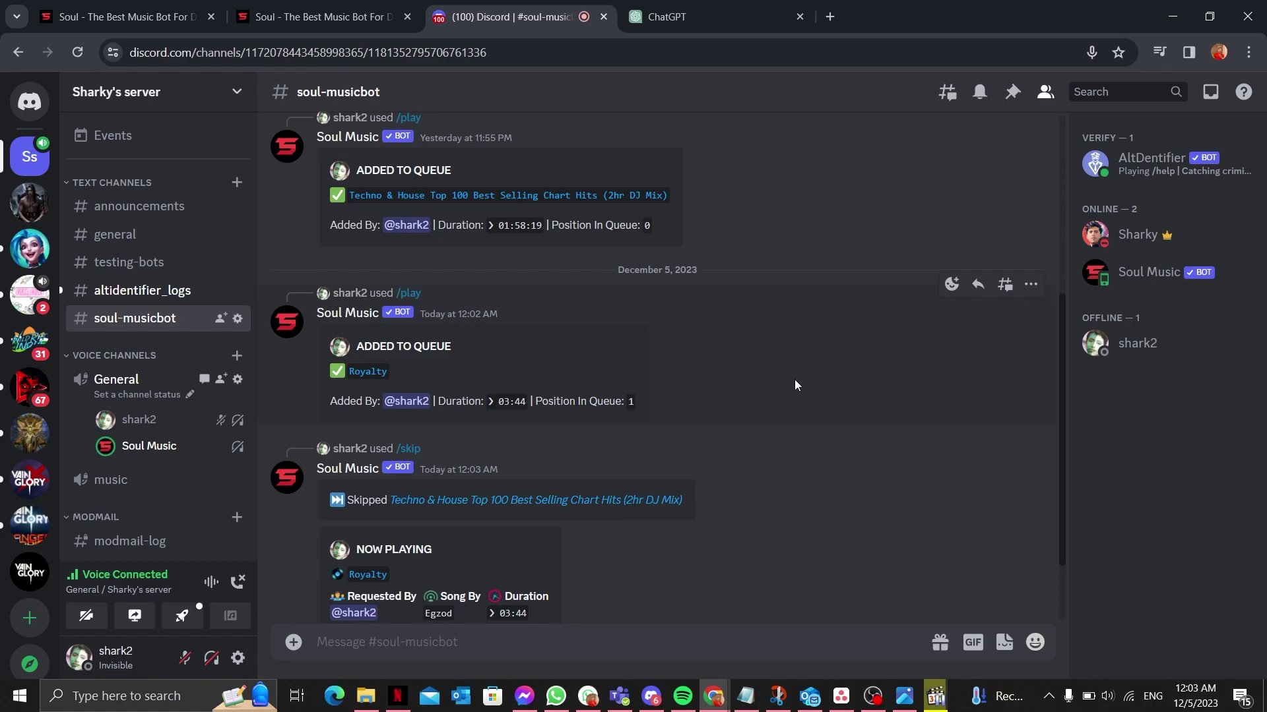
scroll(795, 379, "down", 1)
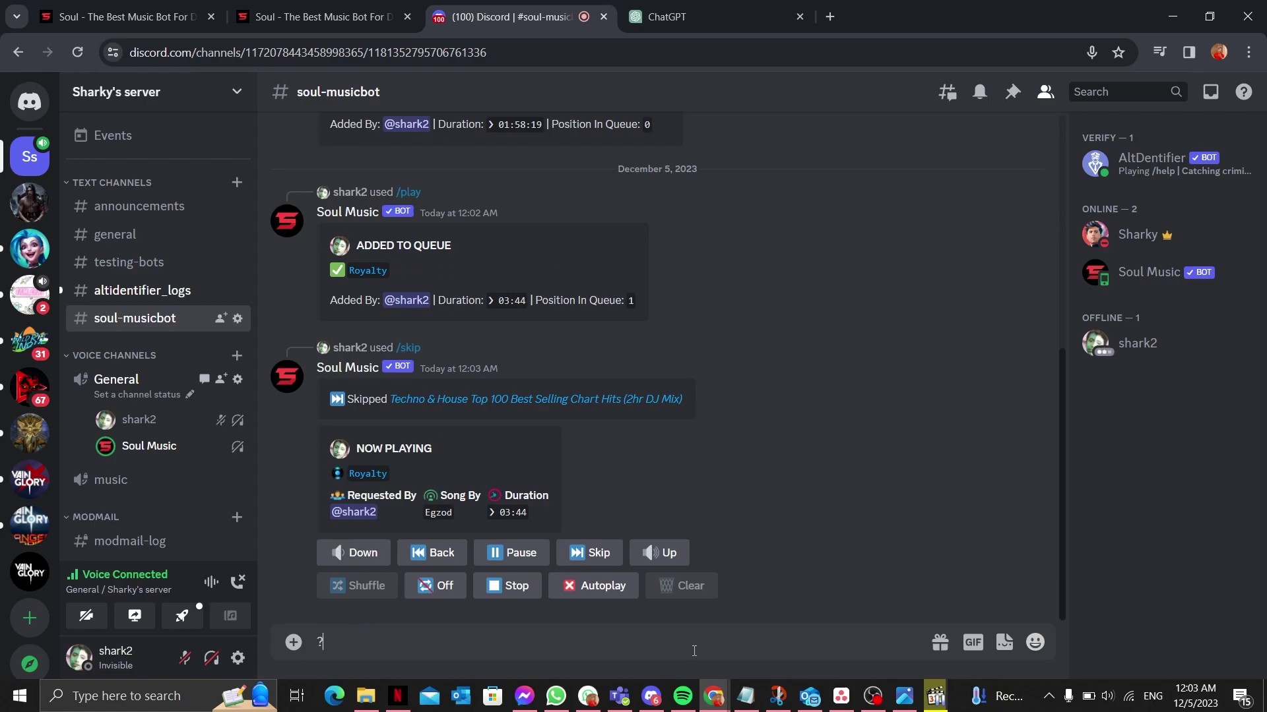
type("/pl")
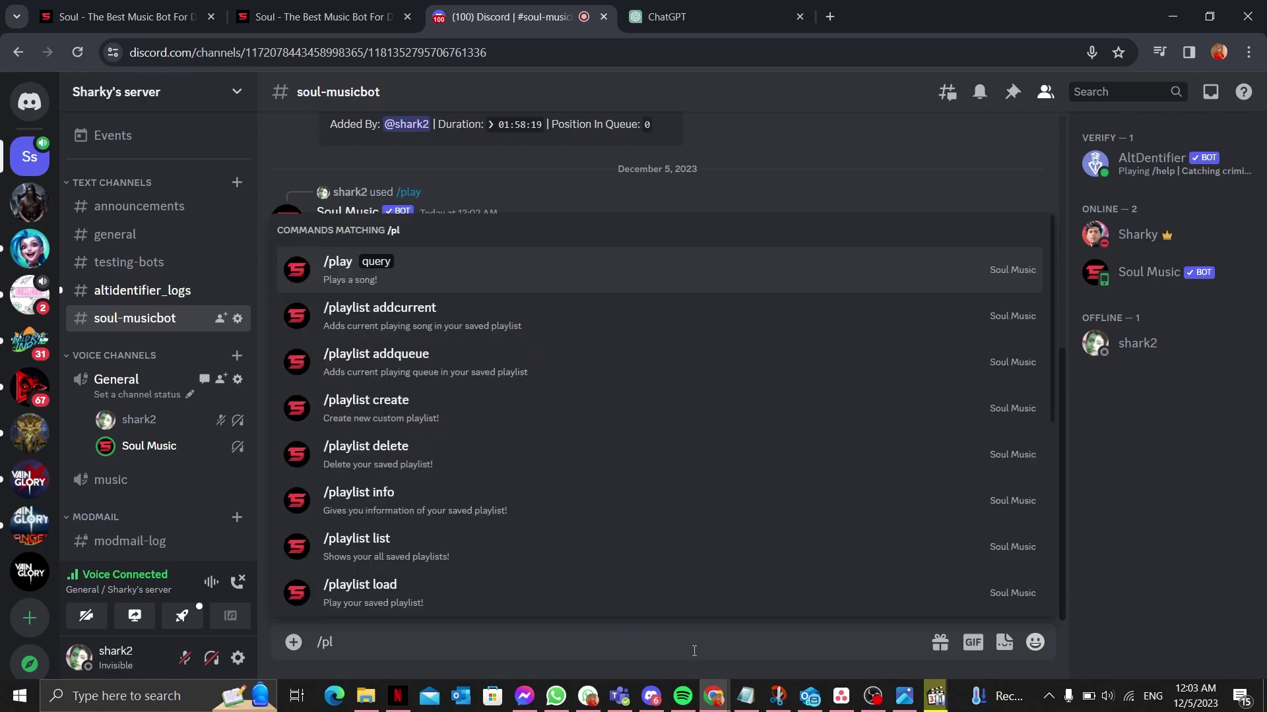
scroll(669, 515, "down", 3)
scroll(671, 495, "down", 2)
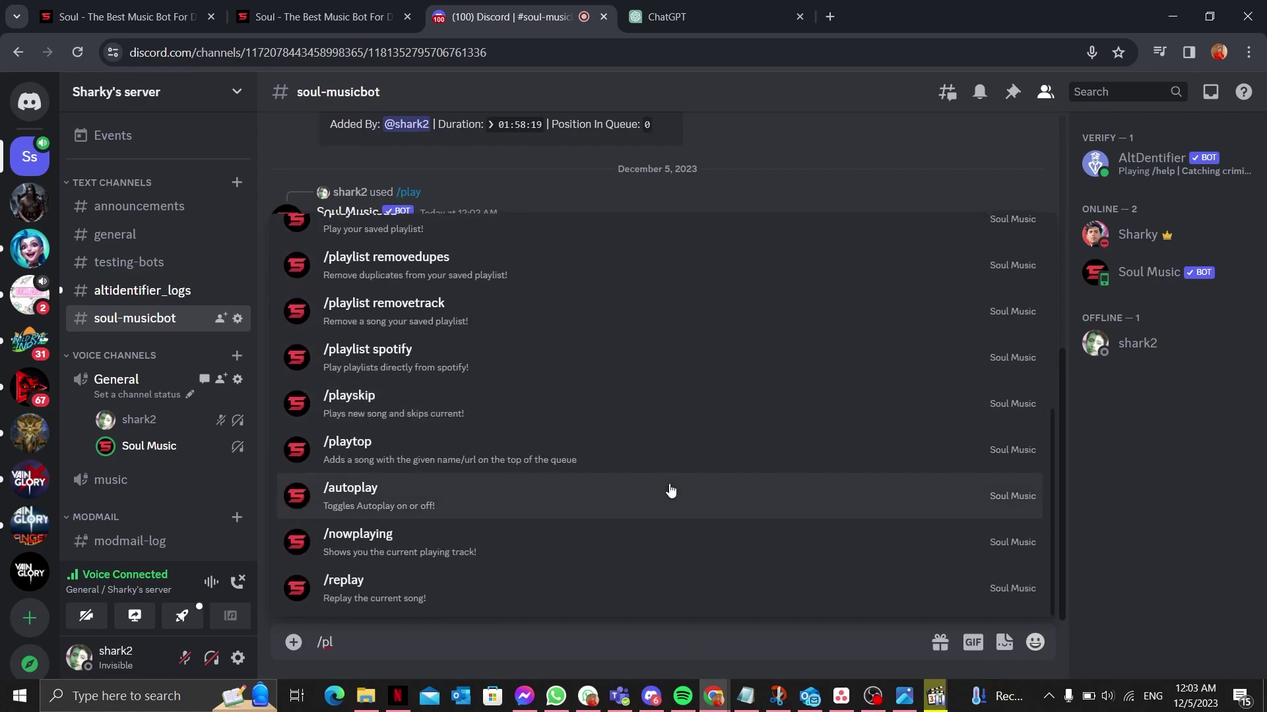
Send /autoplay twice; both attempts return the top.gg vote-required error
left_click(665, 511)
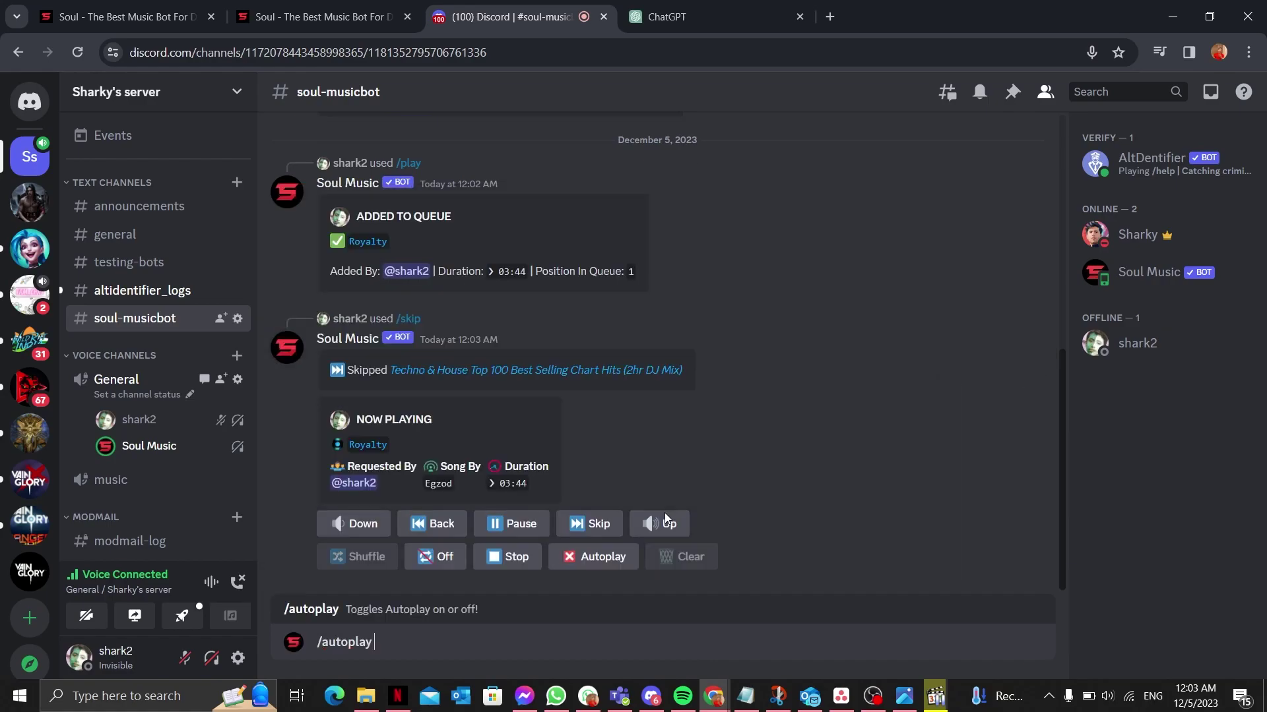
key("Return")
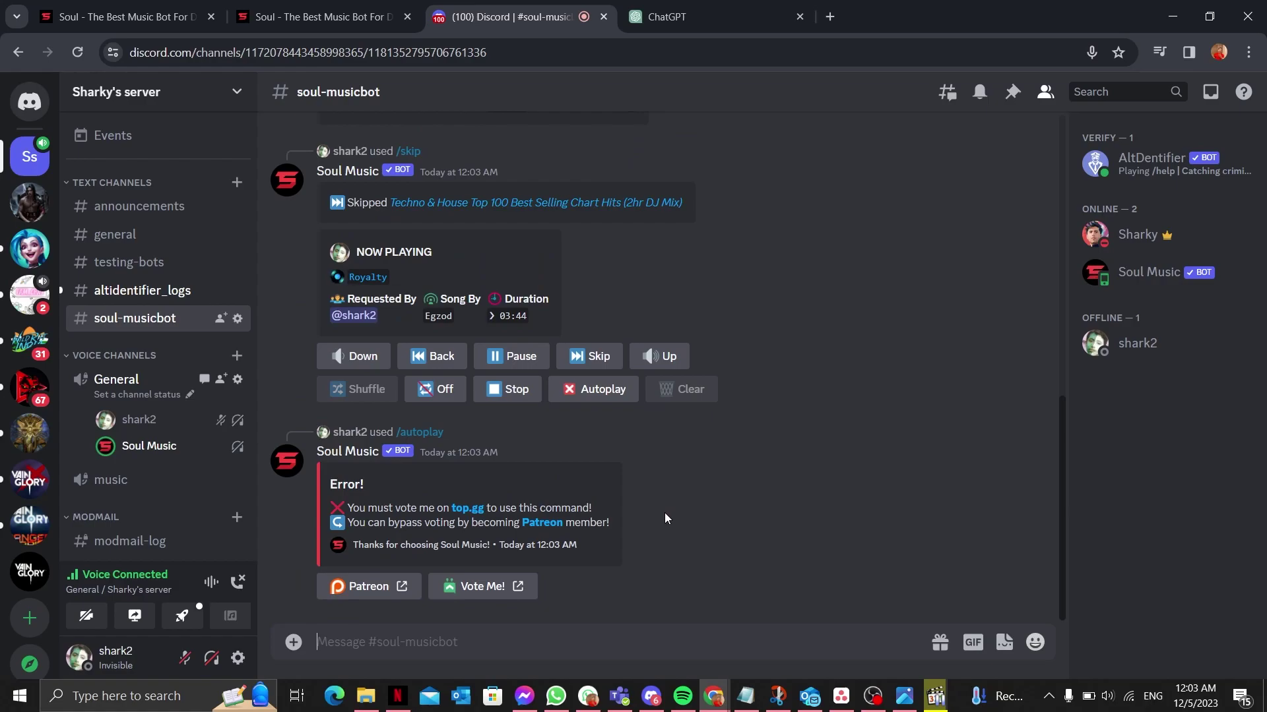
type("/play")
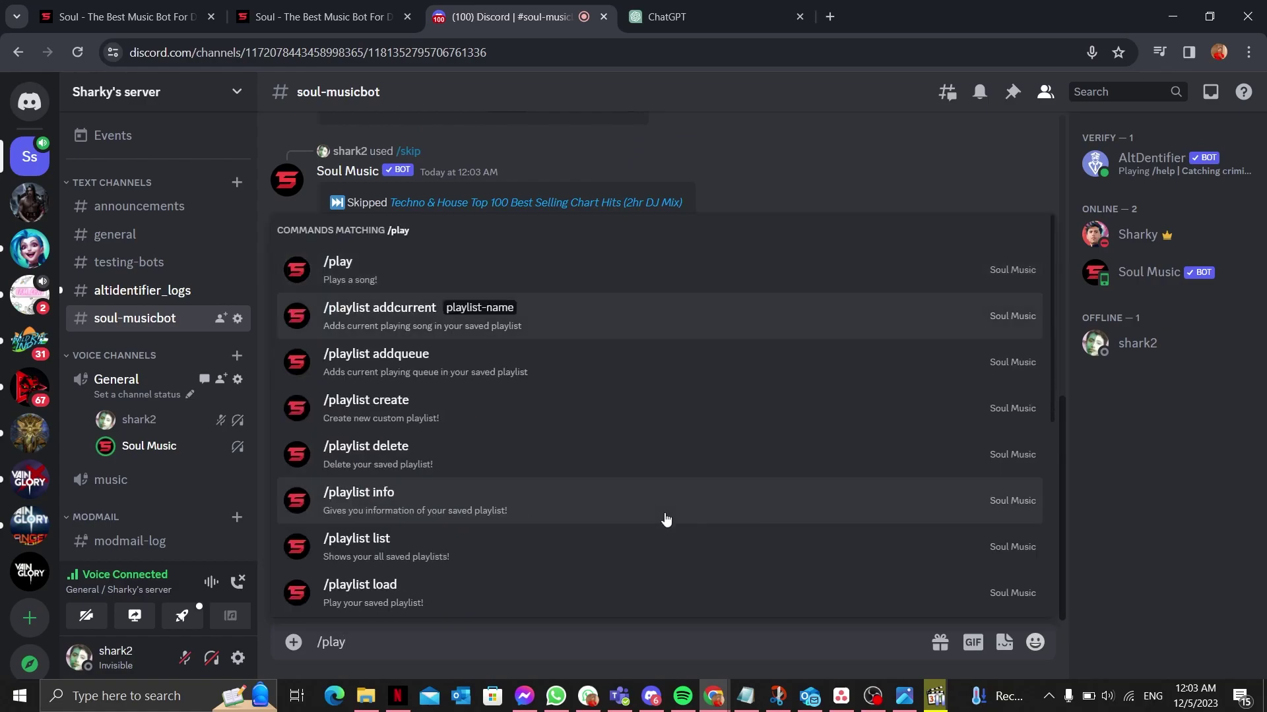
key("BackSpace")
key("BackSpace")
key("BackSpace")
type("autop")
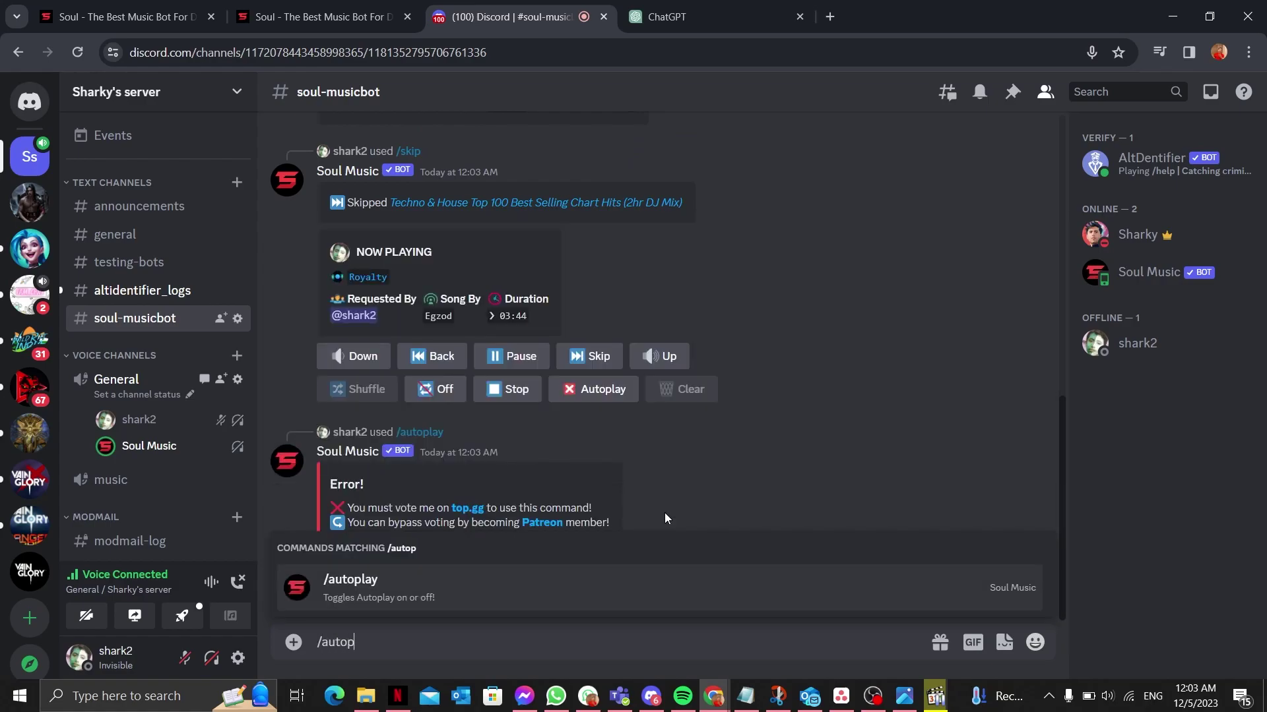
key("Tab")
type("on")
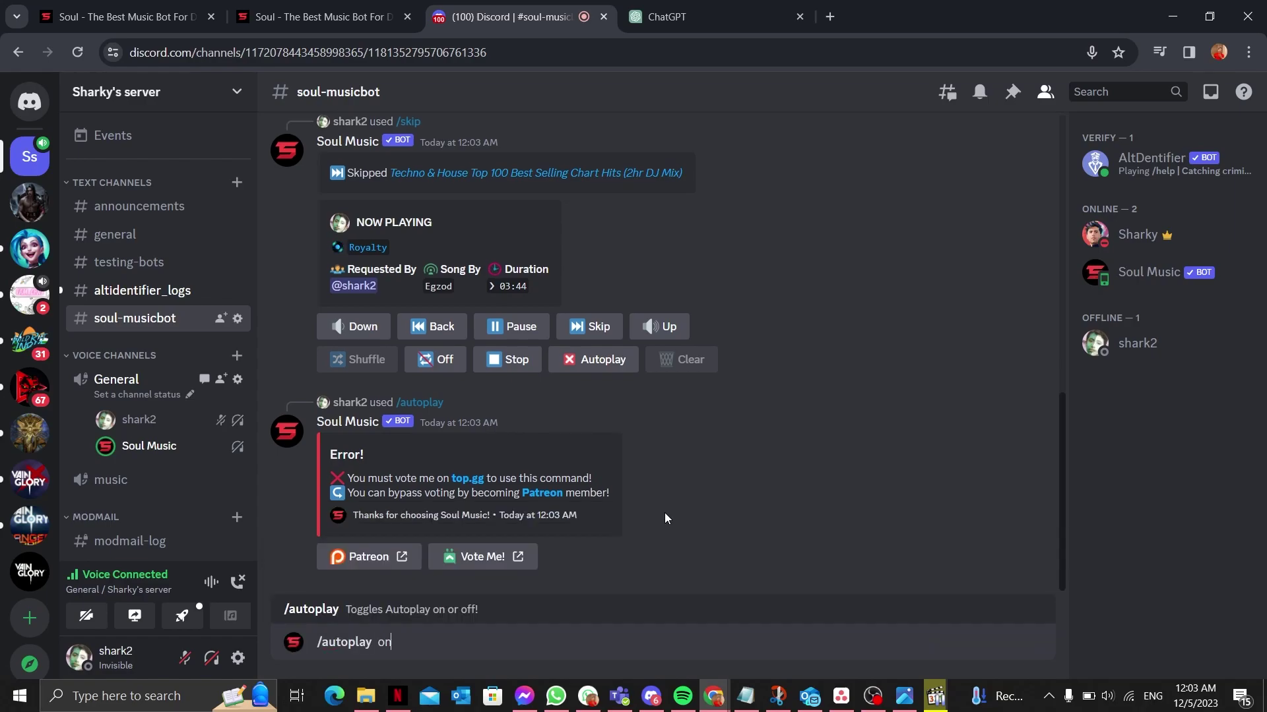
key("BackSpace")
key("BackSpace")
key("Return")
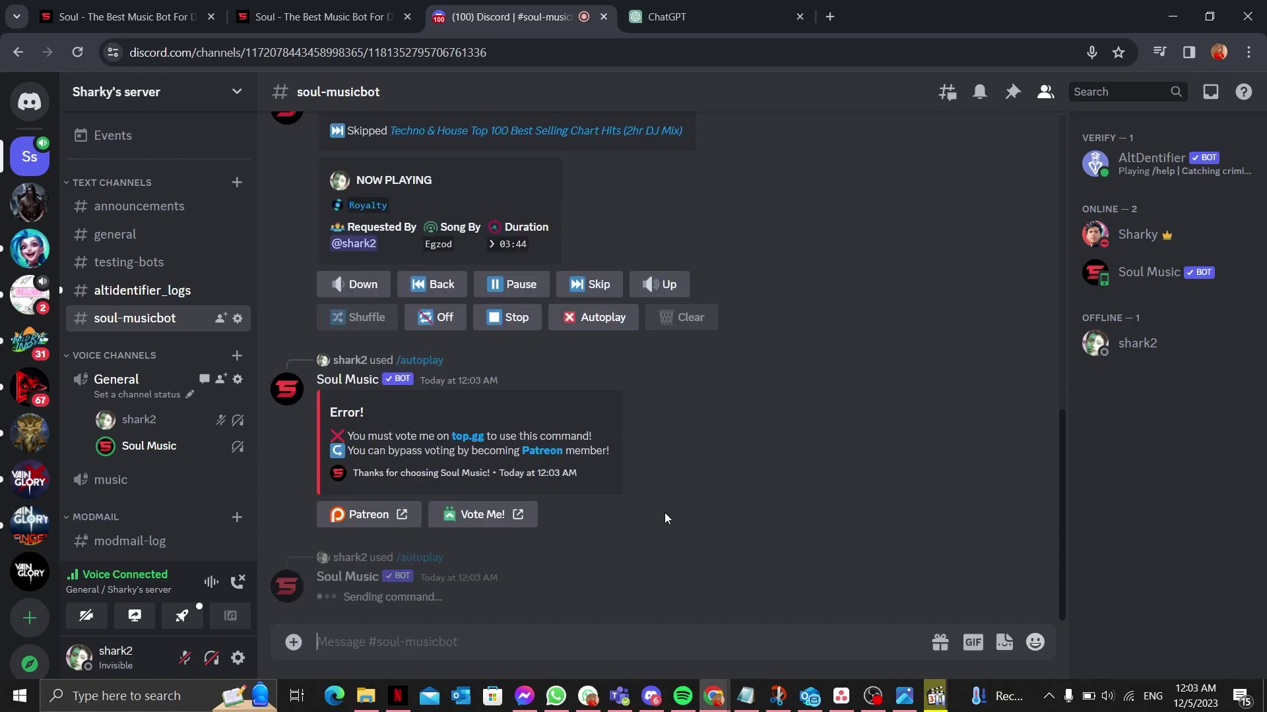
left_click_drag(664, 513, 658, 500)
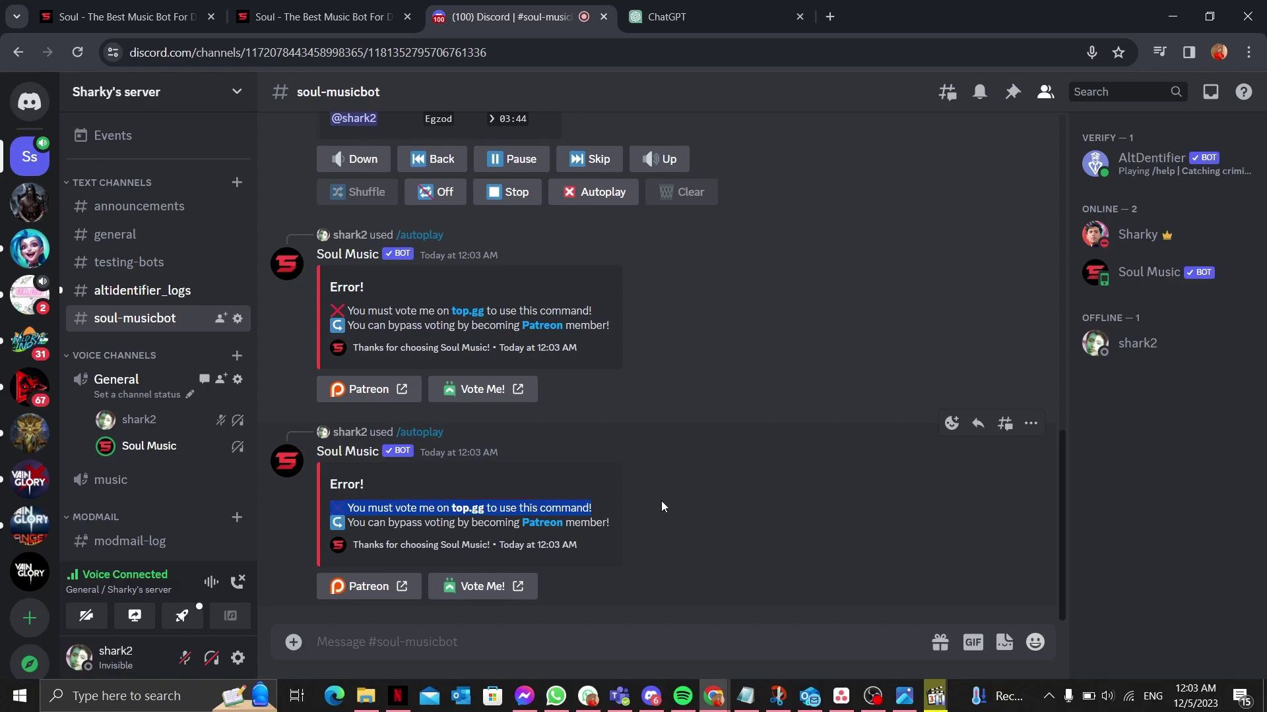
left_click(668, 522)
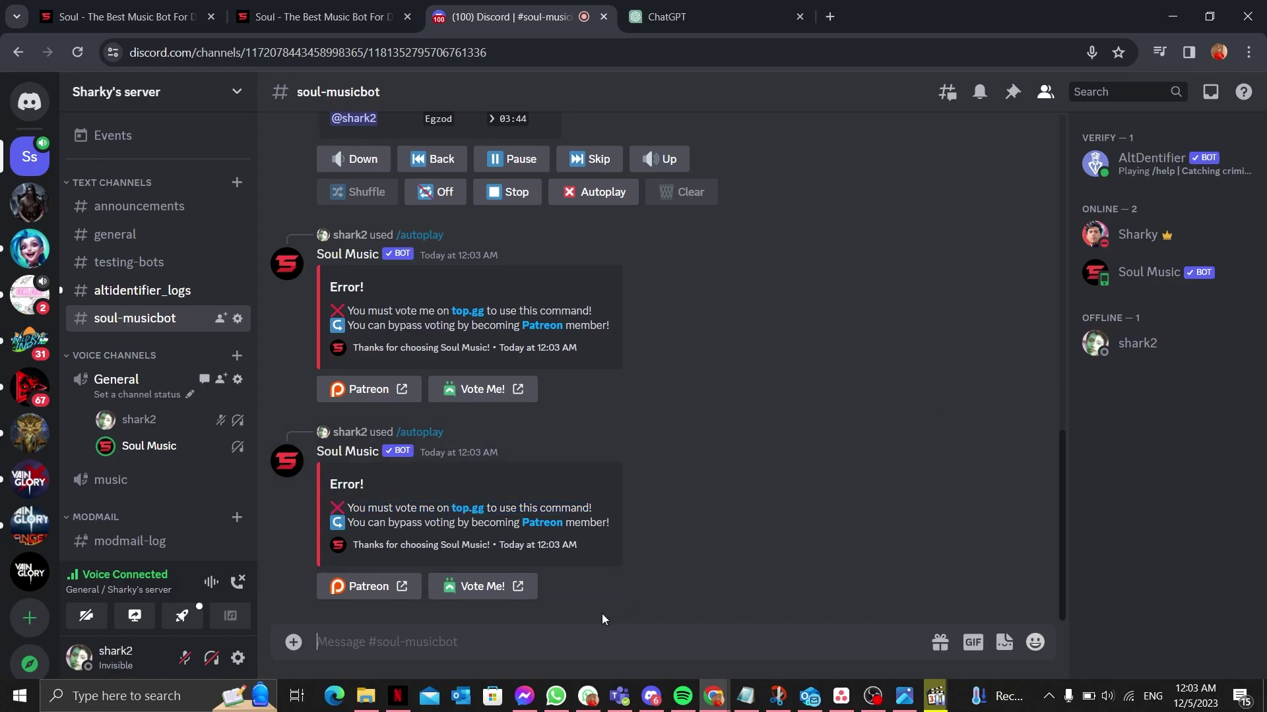
Send /loop with Queue mode, toggling deafen along the way; it returns a vote error
left_click(589, 643)
type("/")
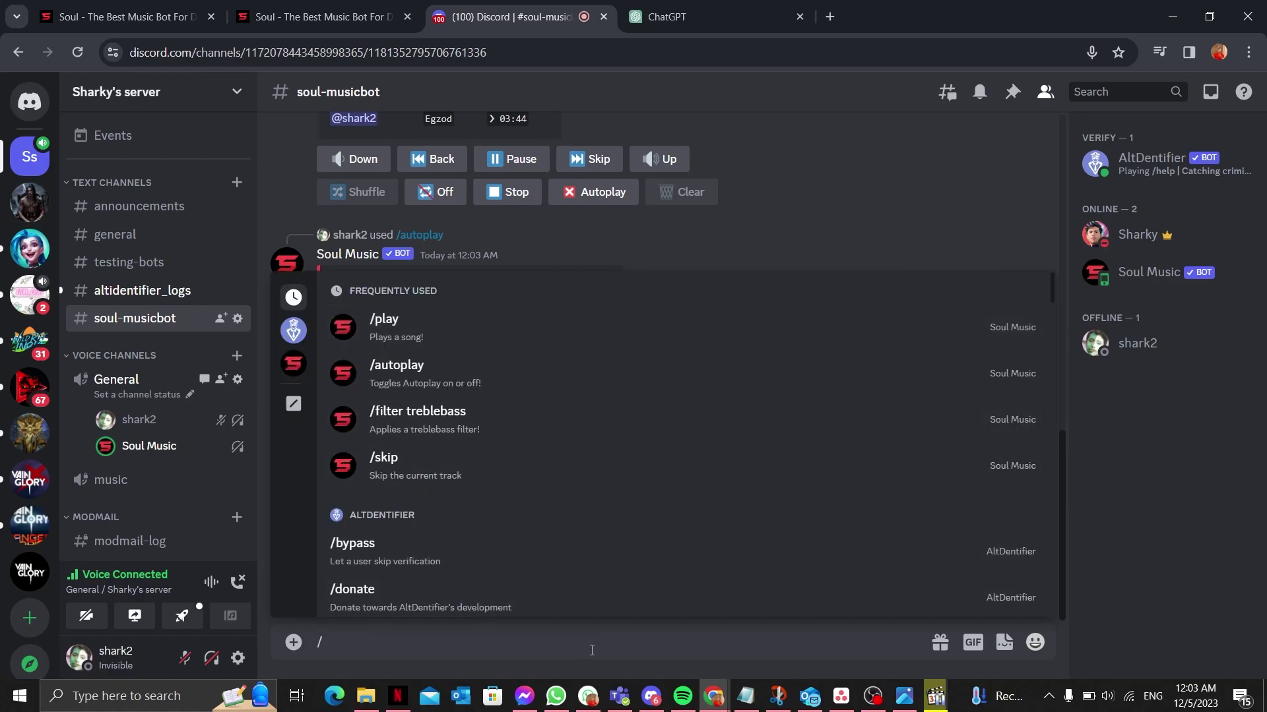
type("pl")
scroll(591, 547, "down", 5)
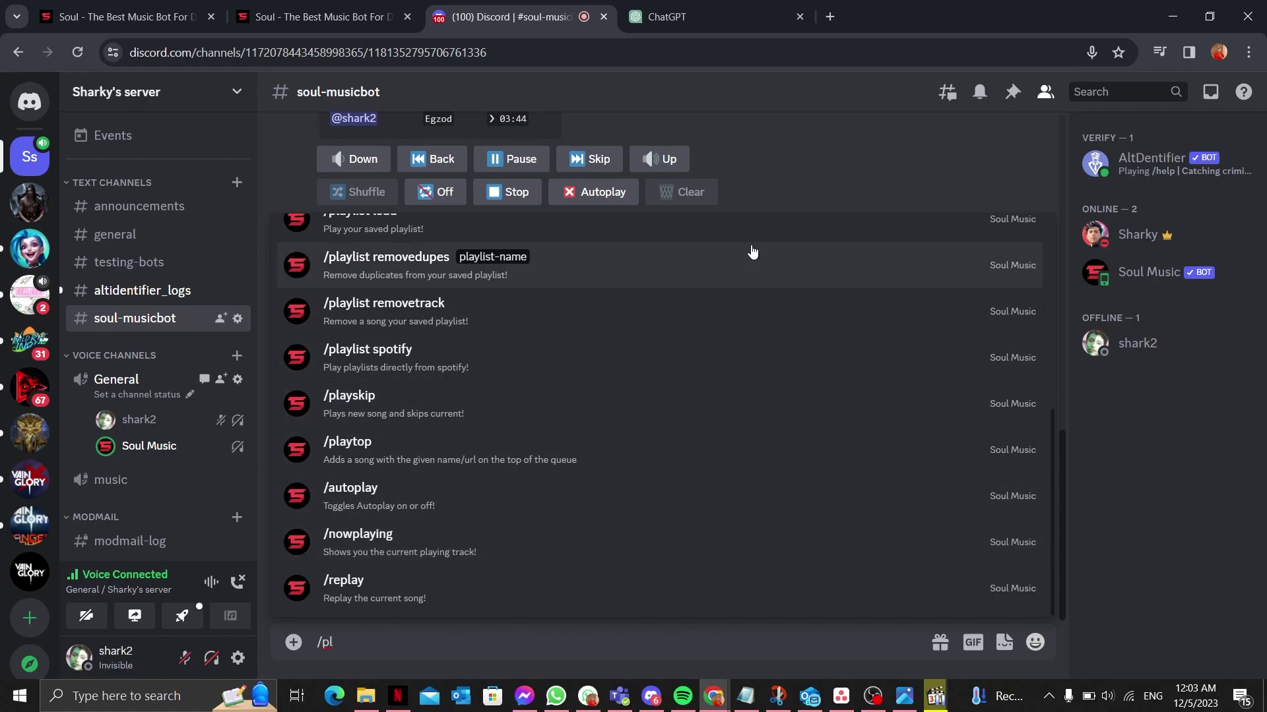
left_click(795, 179)
scroll(764, 291, "up", 2)
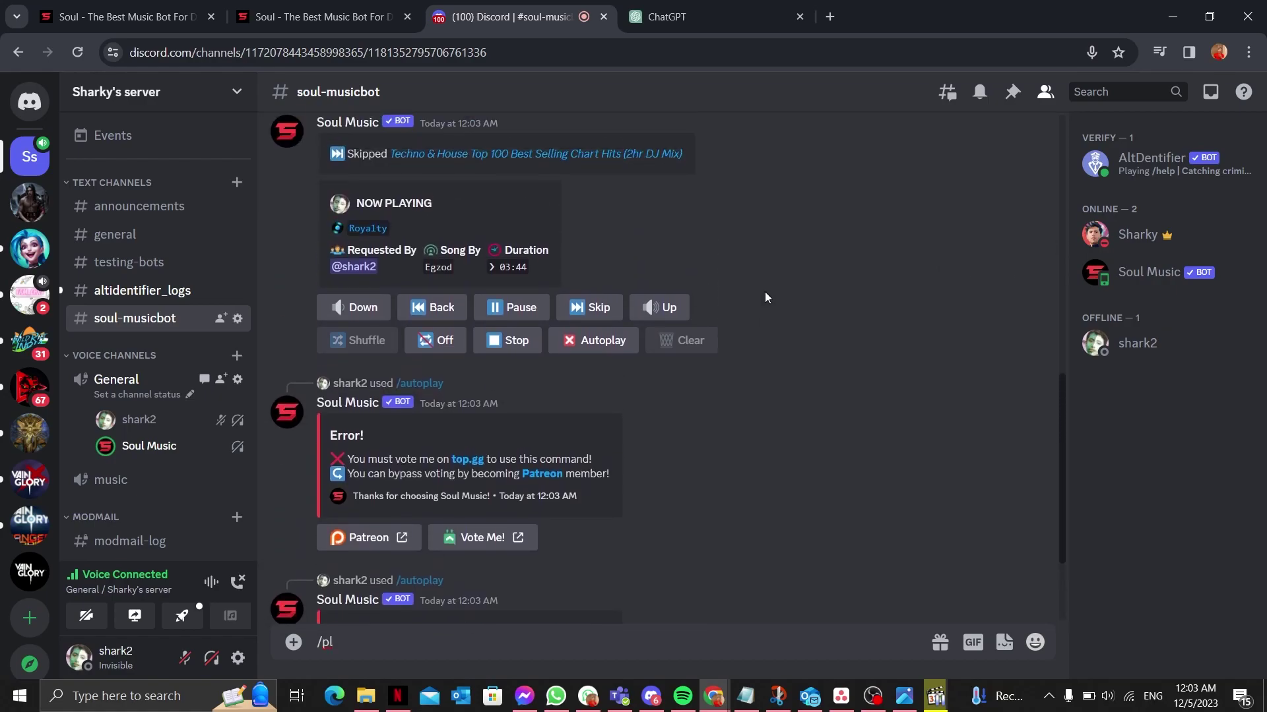
scroll(764, 293, "up", 1)
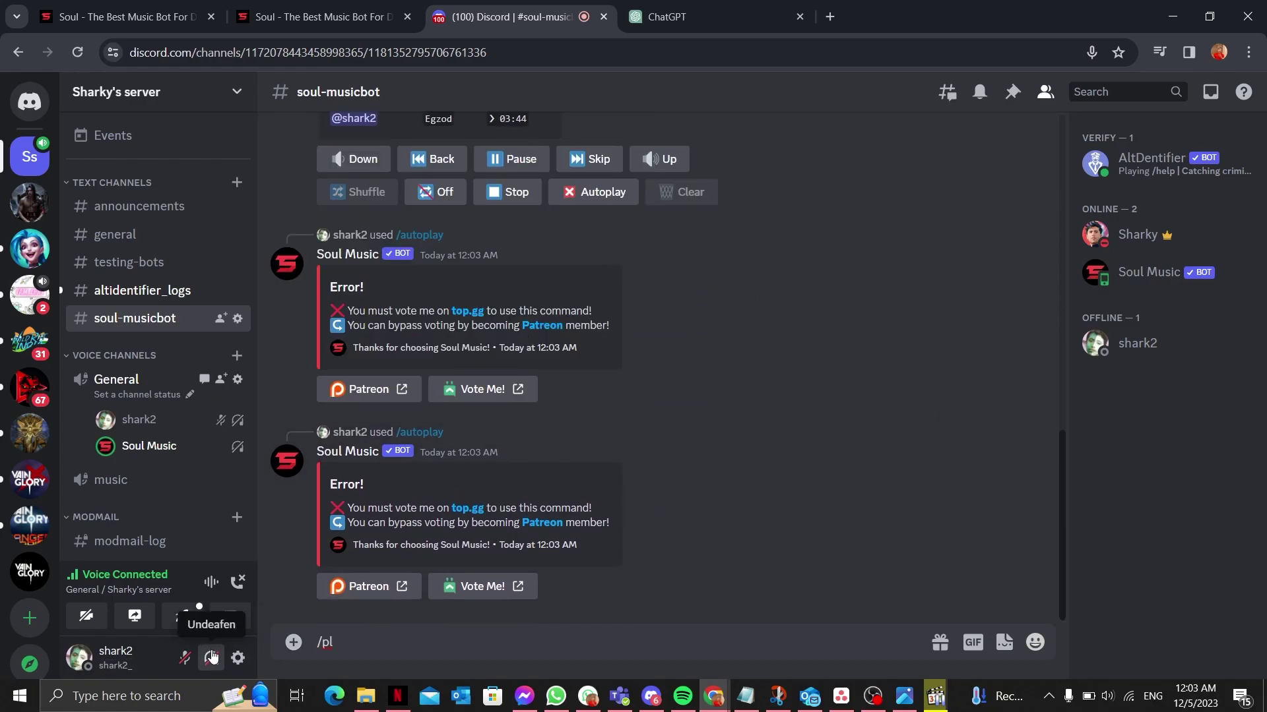
left_click(211, 658)
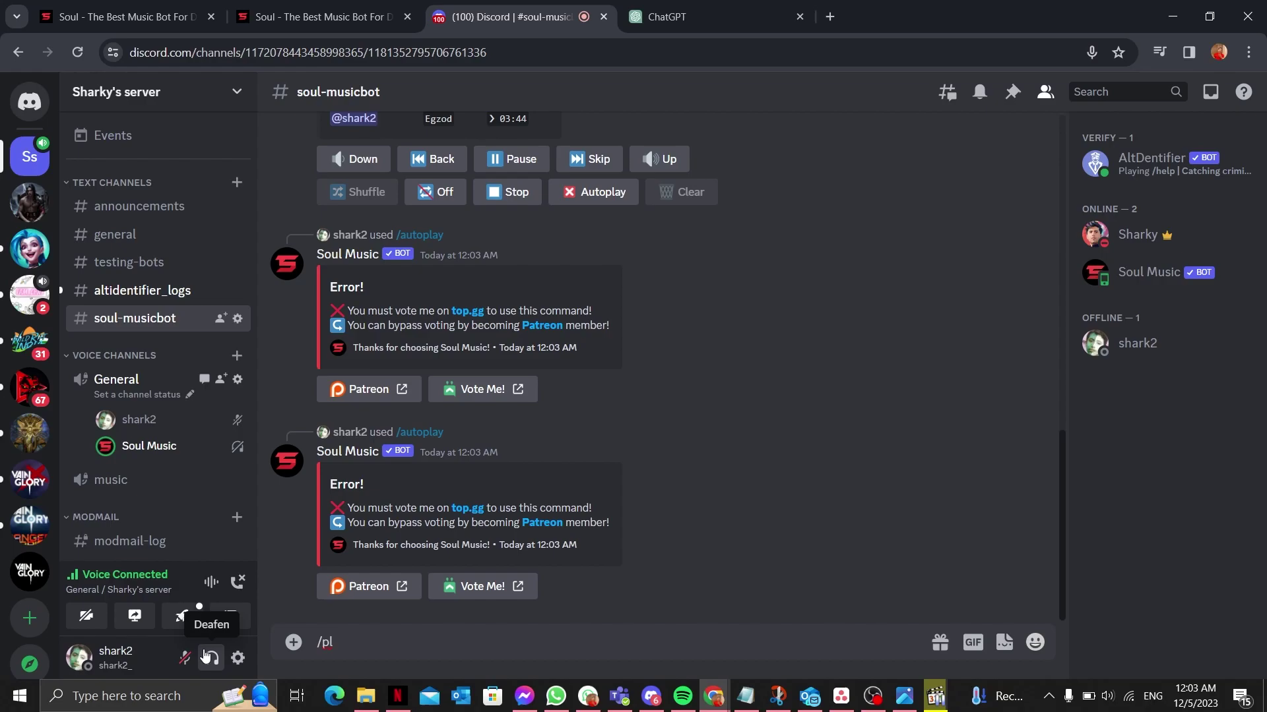
left_click(210, 658)
type("ay")
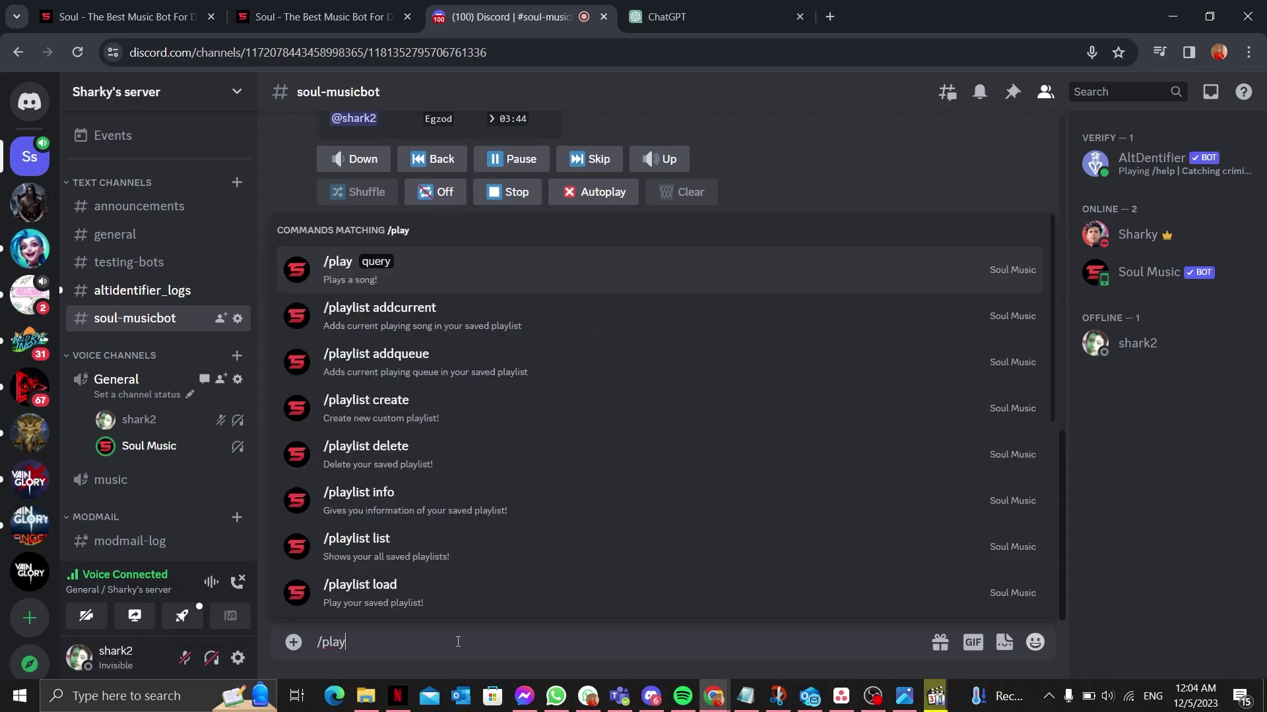
key("BackSpace")
key("BackSpace")
key("BackSpace")
type("loo")
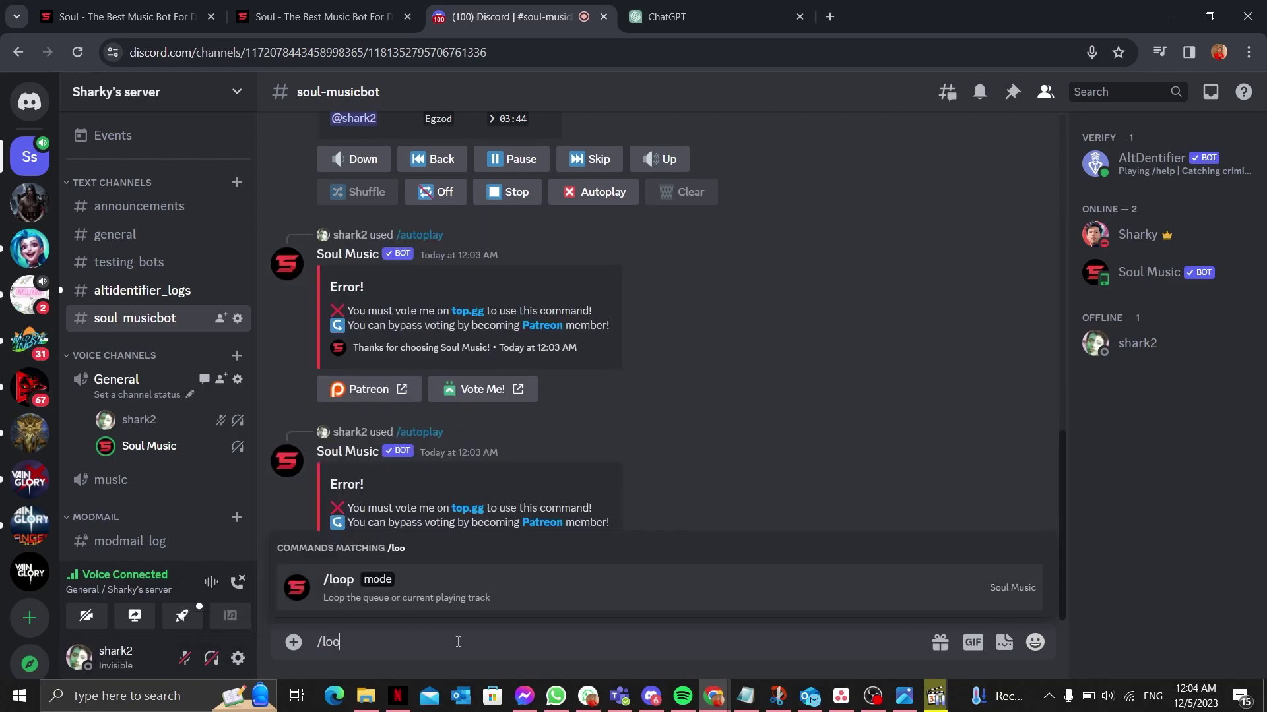
key("Tab")
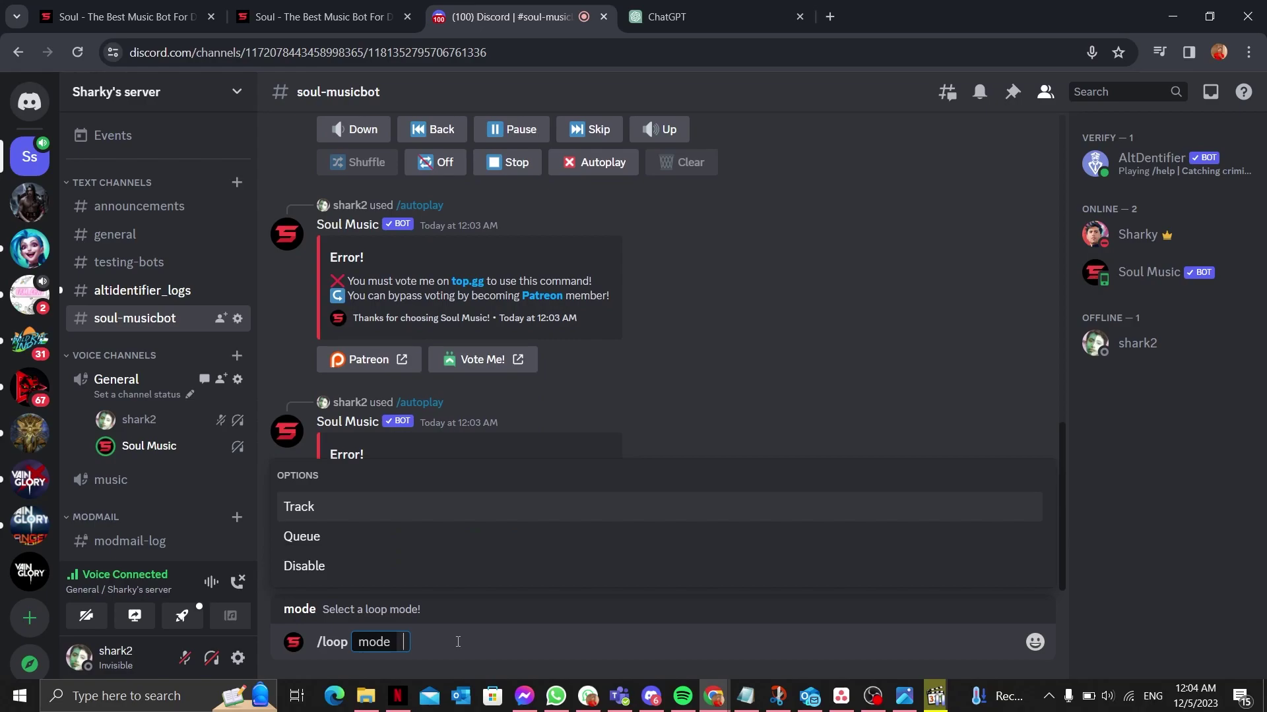
key("Down")
key("Return")
key("Return")
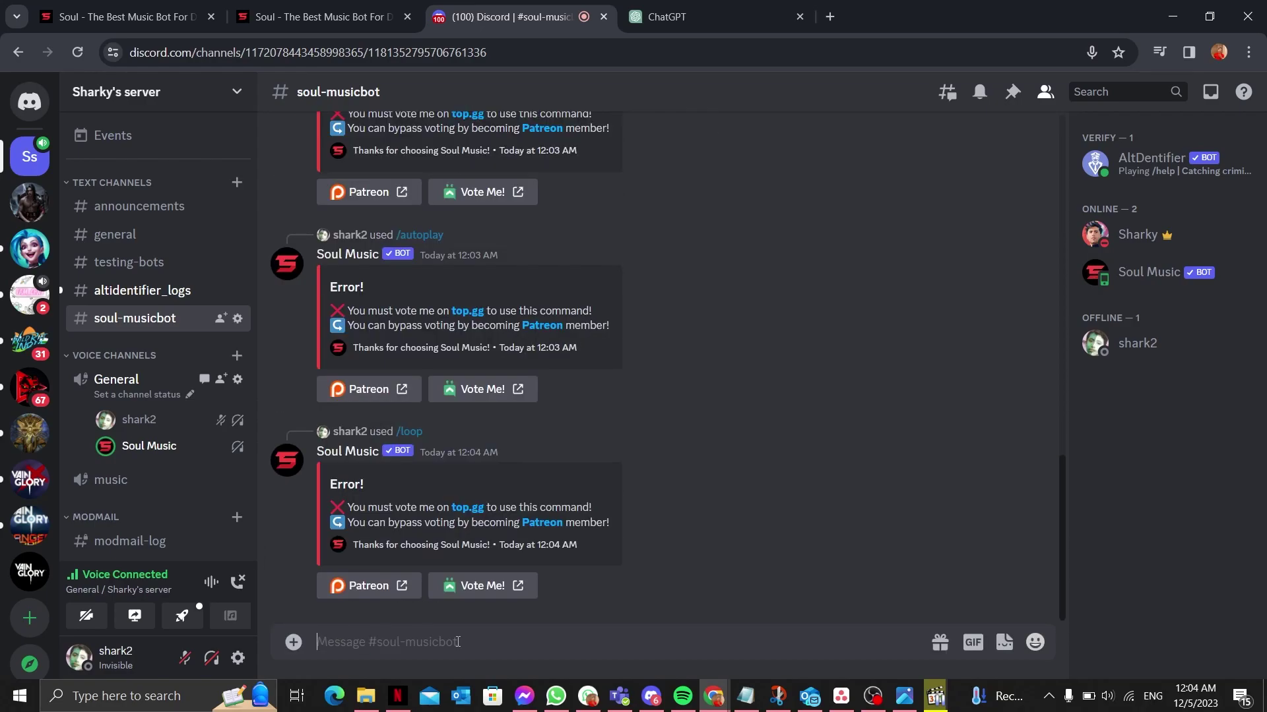
type("/l")
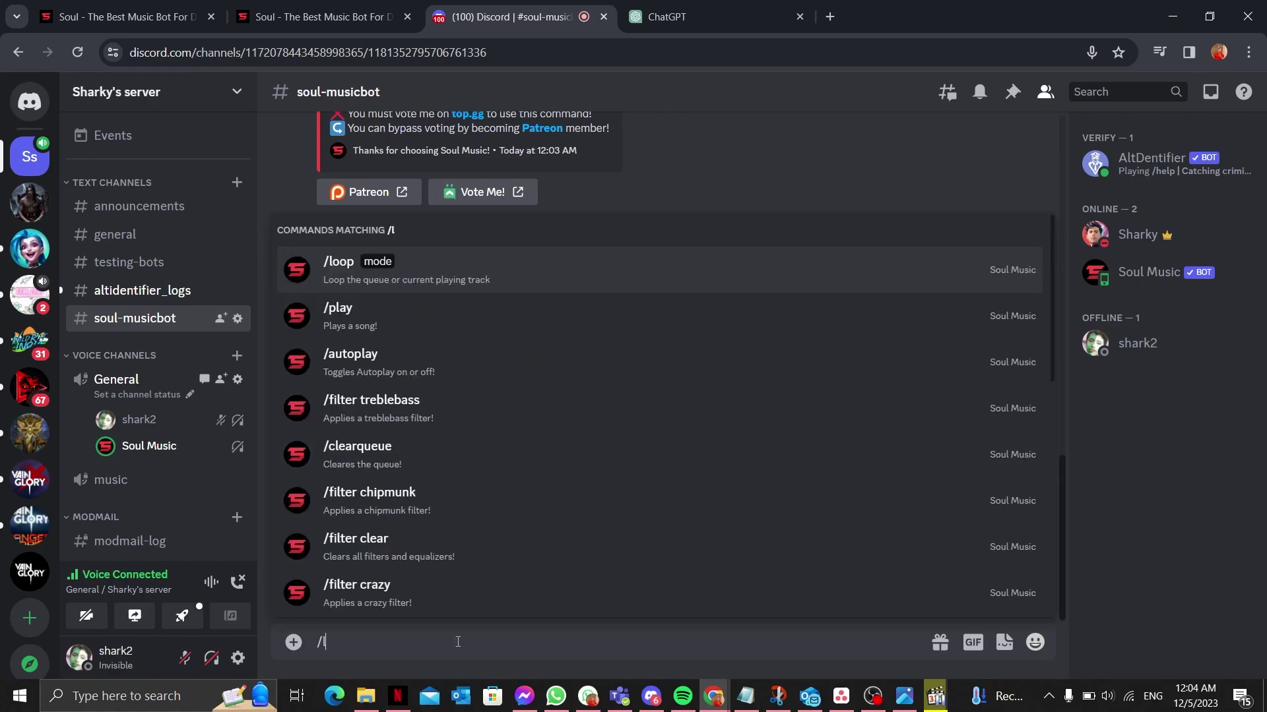
type("oop")
Send /loop again with Track mode, drawing the same vote-required error
key("Tab")
key("Down")
key("Down")
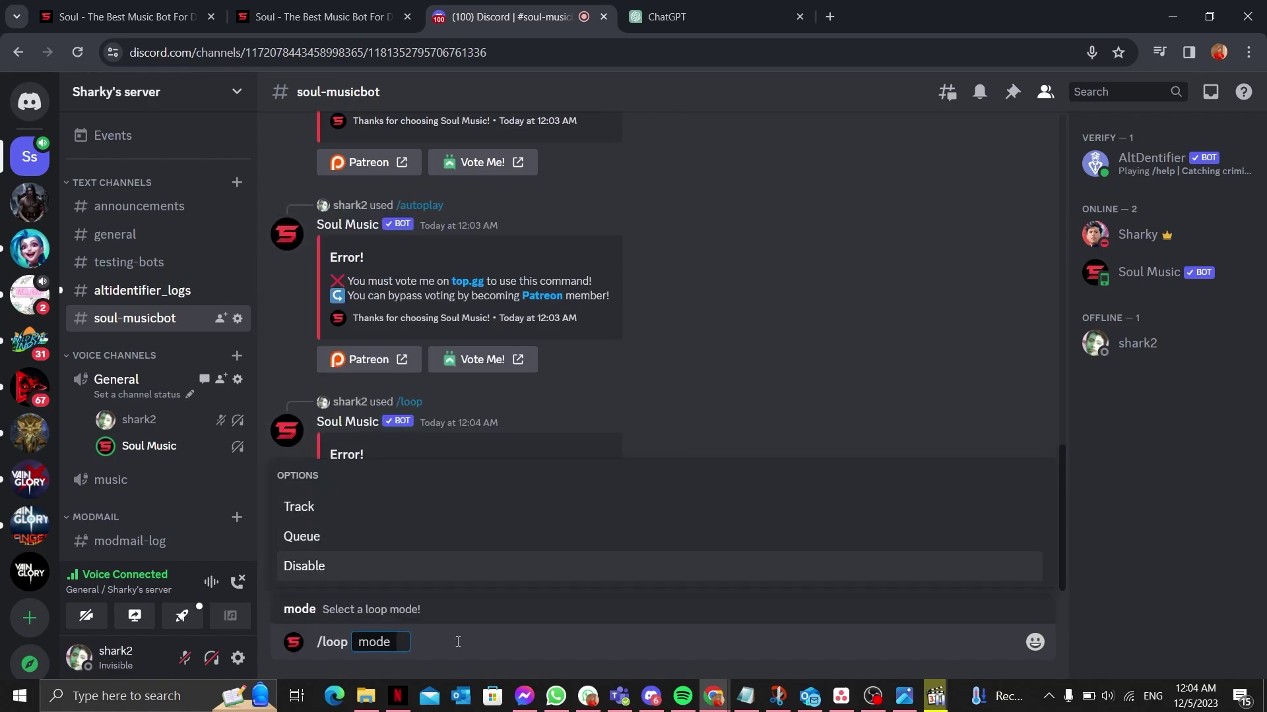
key("Up")
key("Up")
type("on")
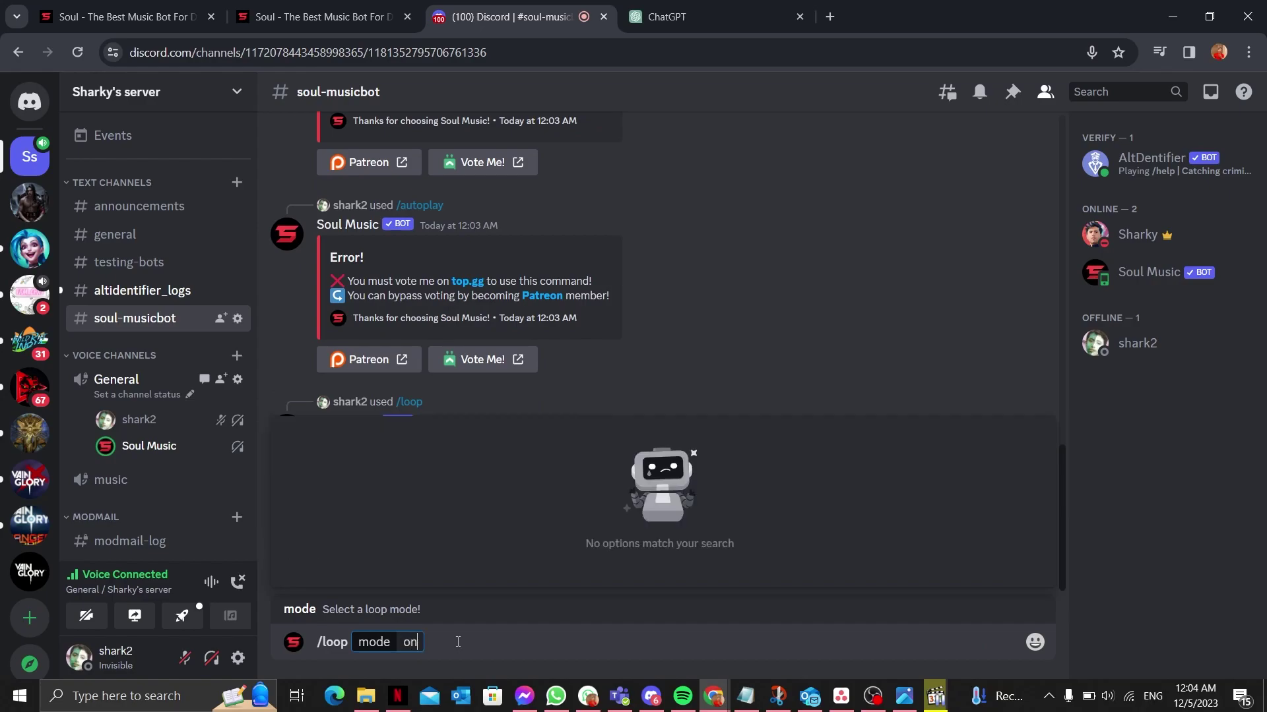
key("BackSpace")
key("BackSpace")
key("Return")
key("Return")
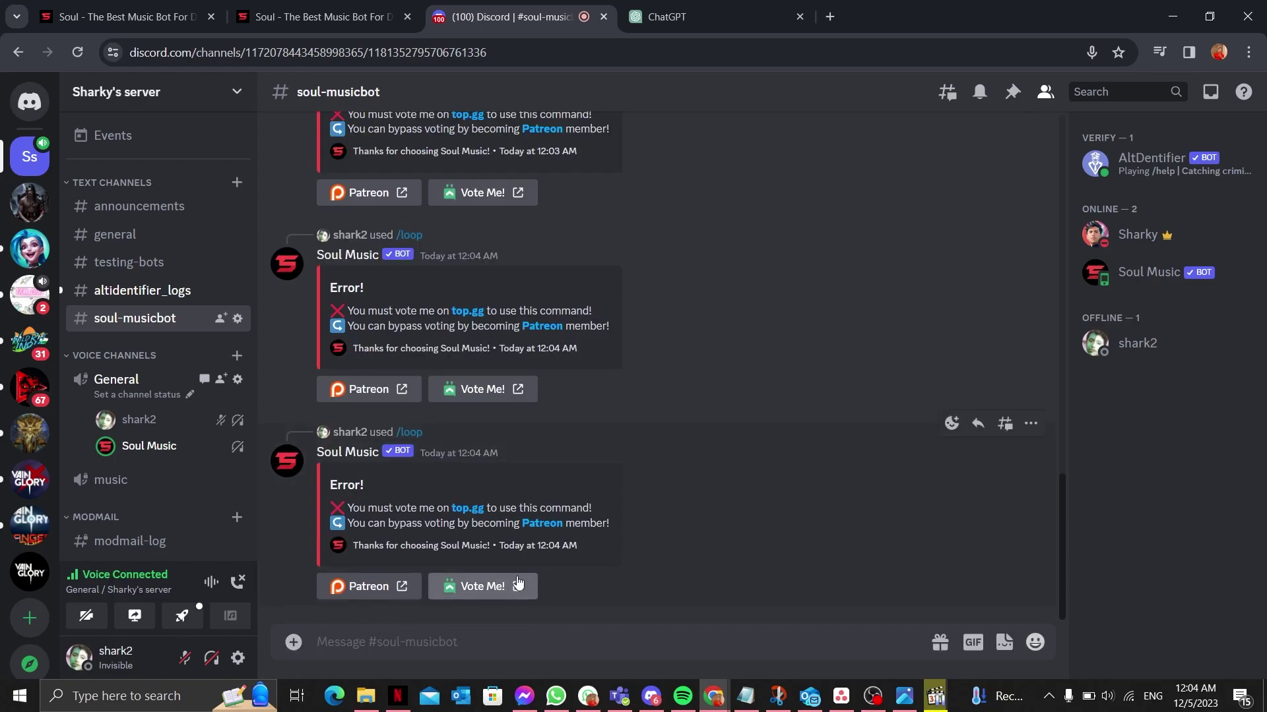
scroll(566, 469, "up", 4)
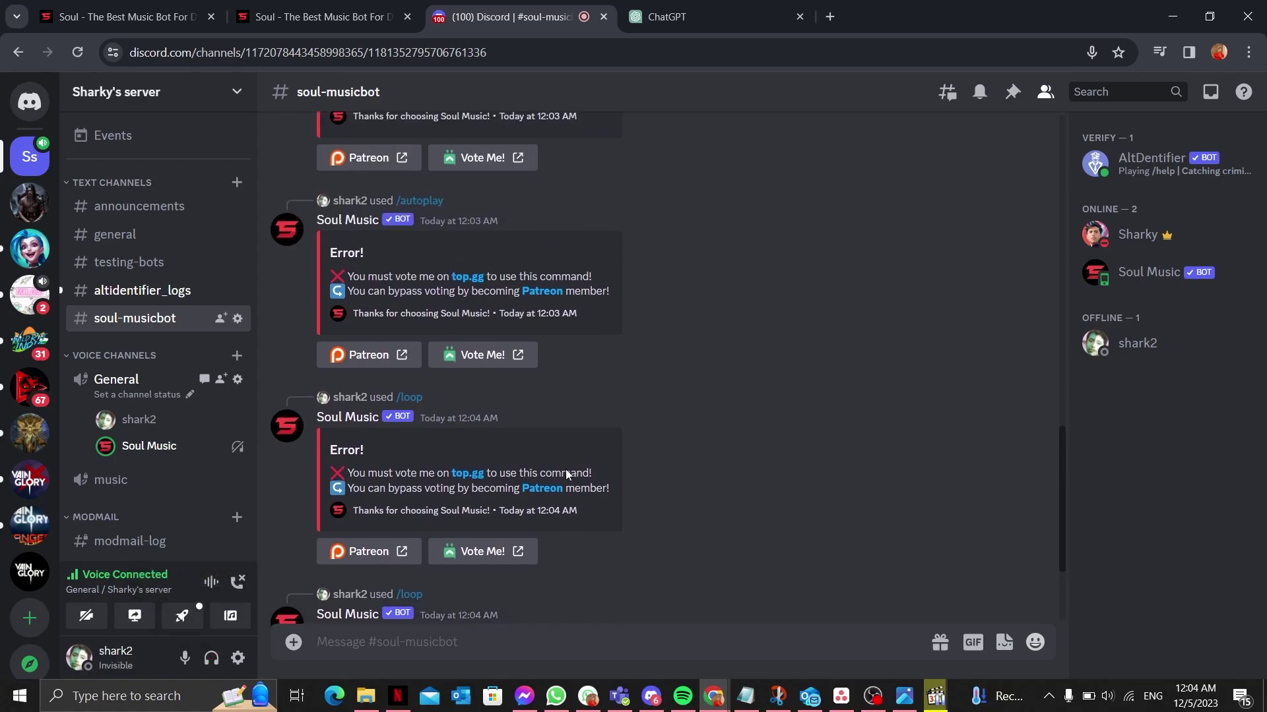
scroll(565, 469, "up", 4)
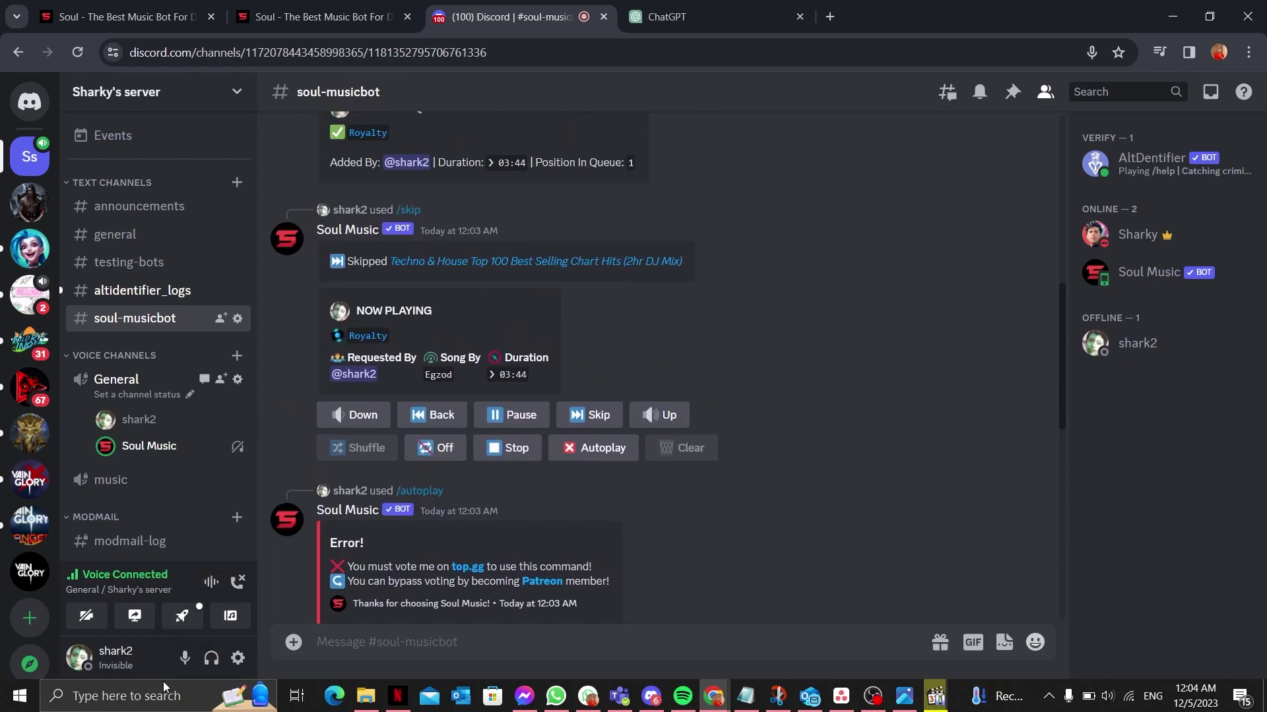
Mute your microphone and deafen yourself using the voice controls at the bottom left
left_click(184, 657)
scroll(519, 495, "up", 1)
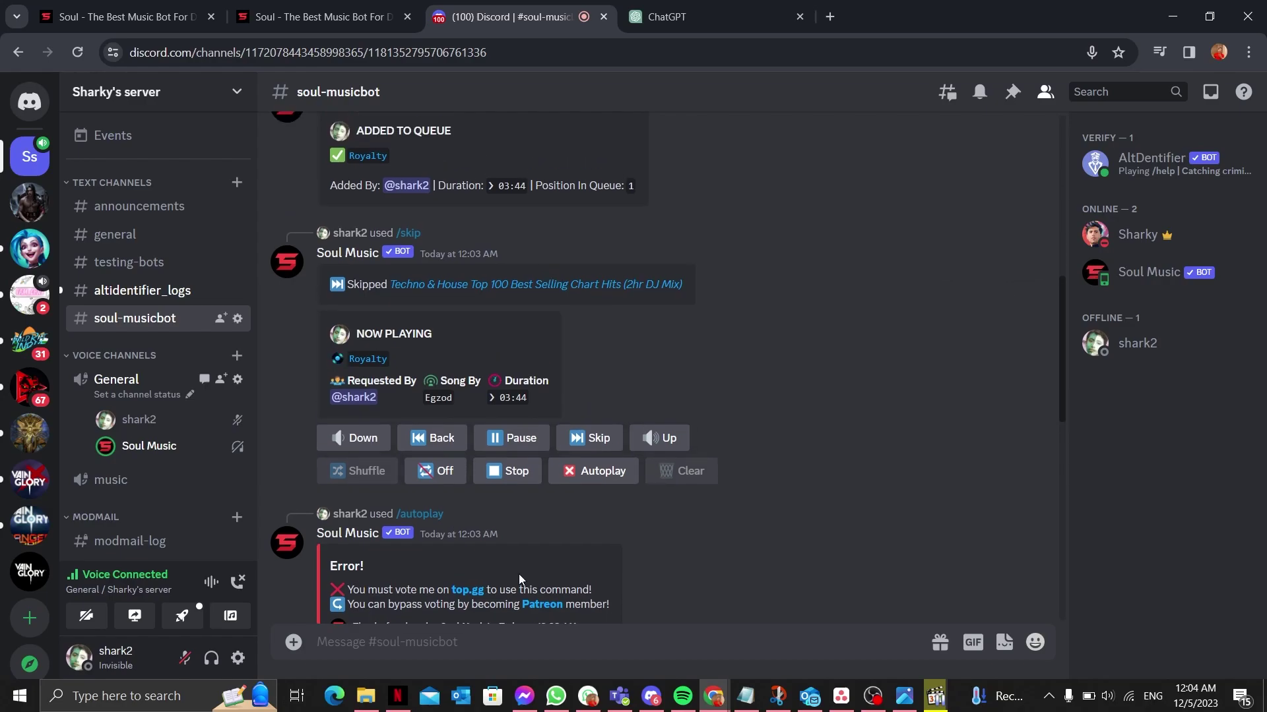
left_click(211, 659)
scroll(778, 450, "up", 1)
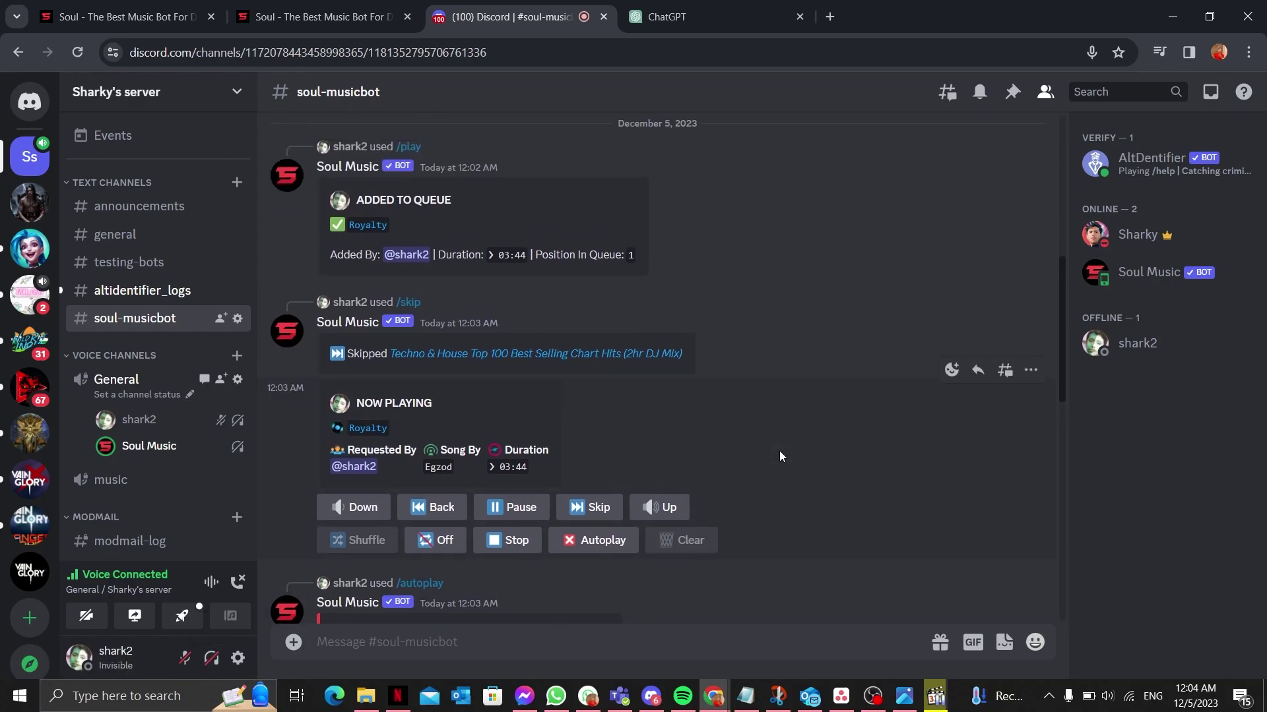
scroll(779, 450, "up", 3)
scroll(780, 451, "up", 3)
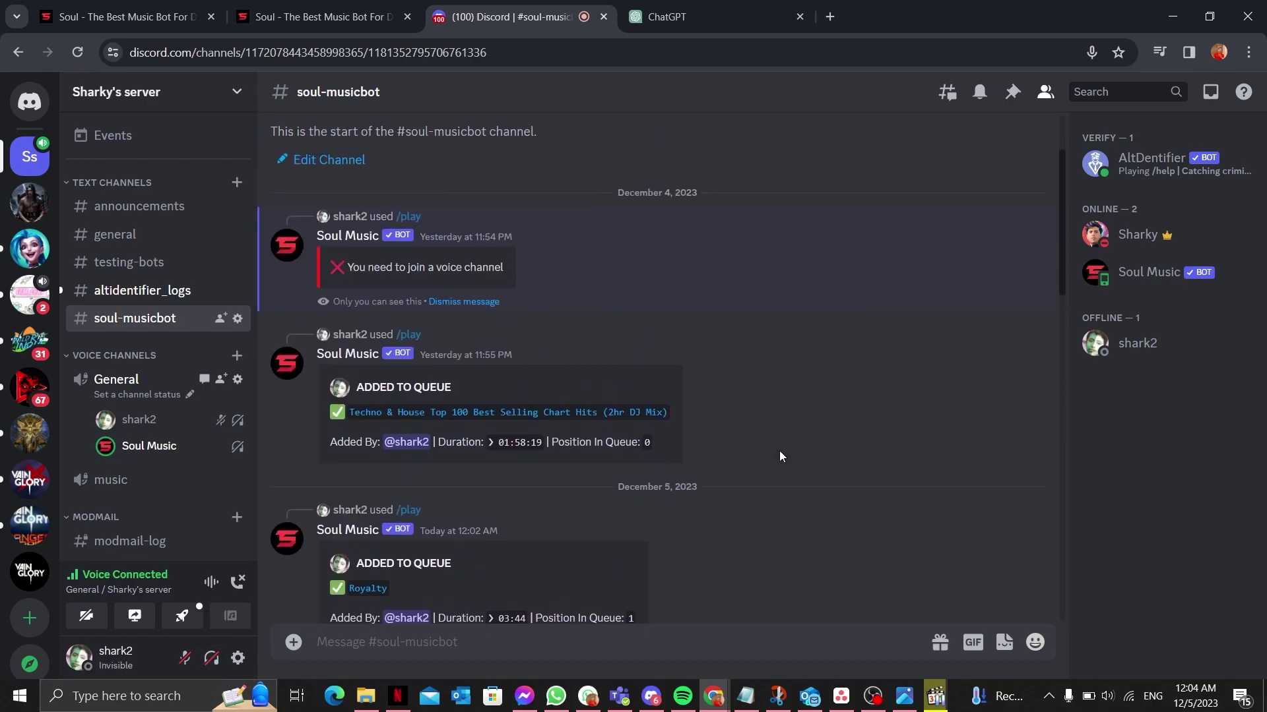
scroll(779, 451, "up", 3)
On the Soul Music commands page, expand the clearfilter, darthvader and earrape command details
left_click(316, 16)
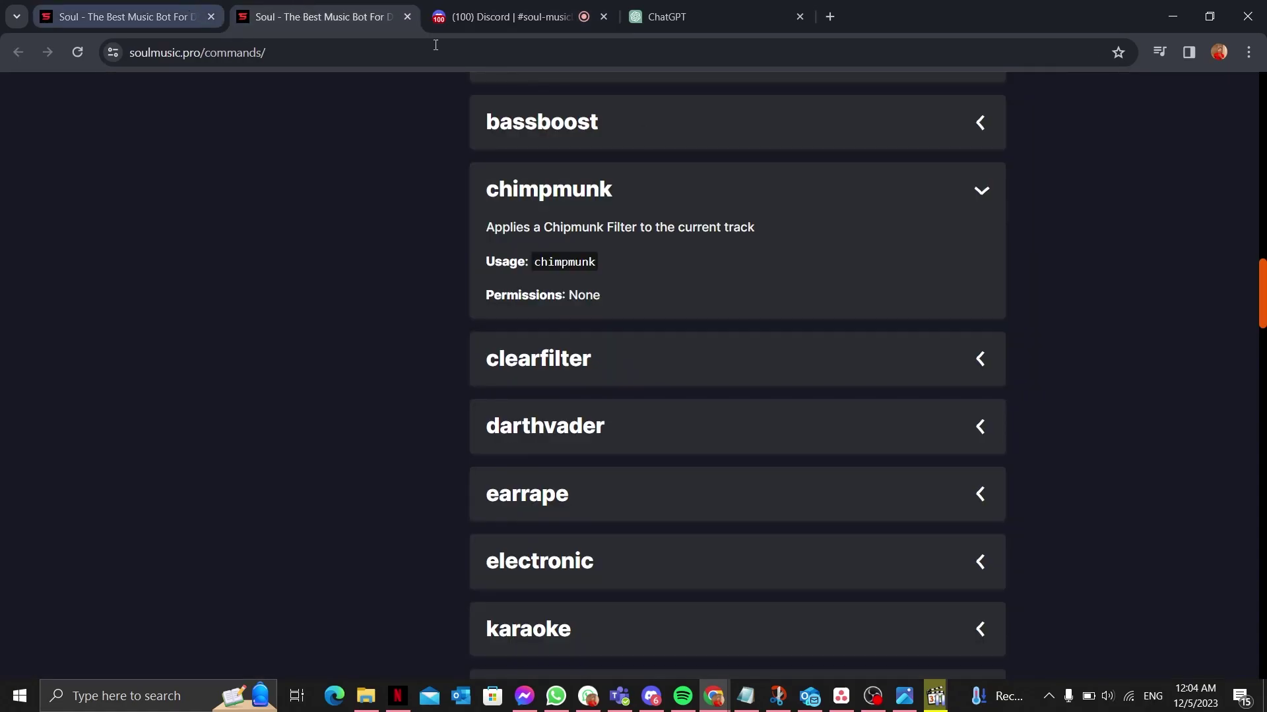
scroll(836, 247, "down", 3)
scroll(836, 247, "up", 3)
left_click(795, 341)
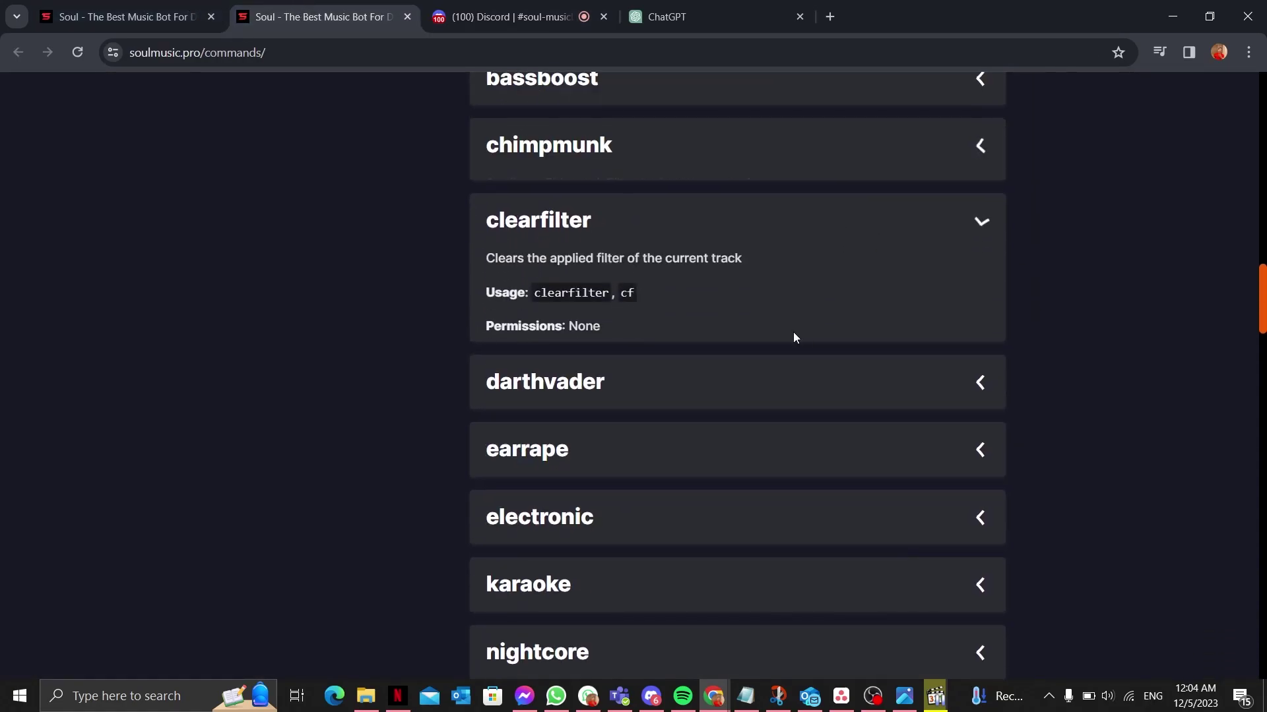
left_click(777, 401)
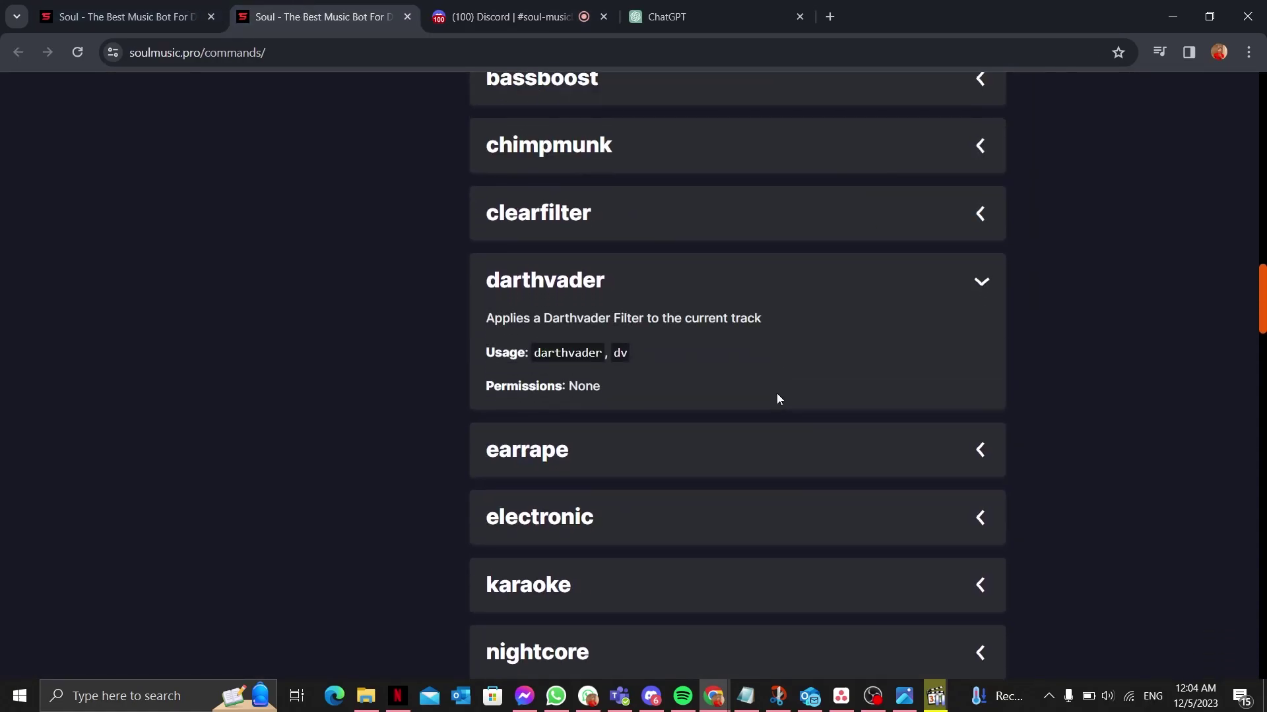
left_click(672, 452)
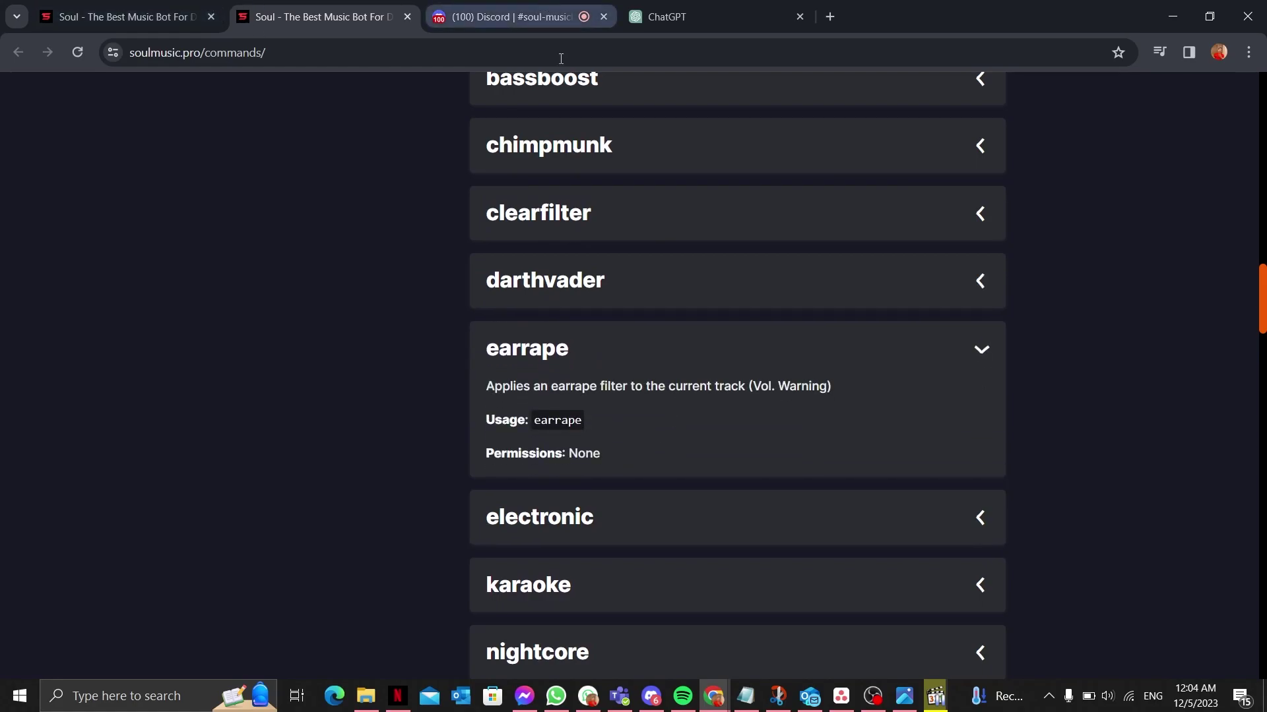
Highlight the earrape heading, description and Permissions text, then return to Discord
double_click(555, 453)
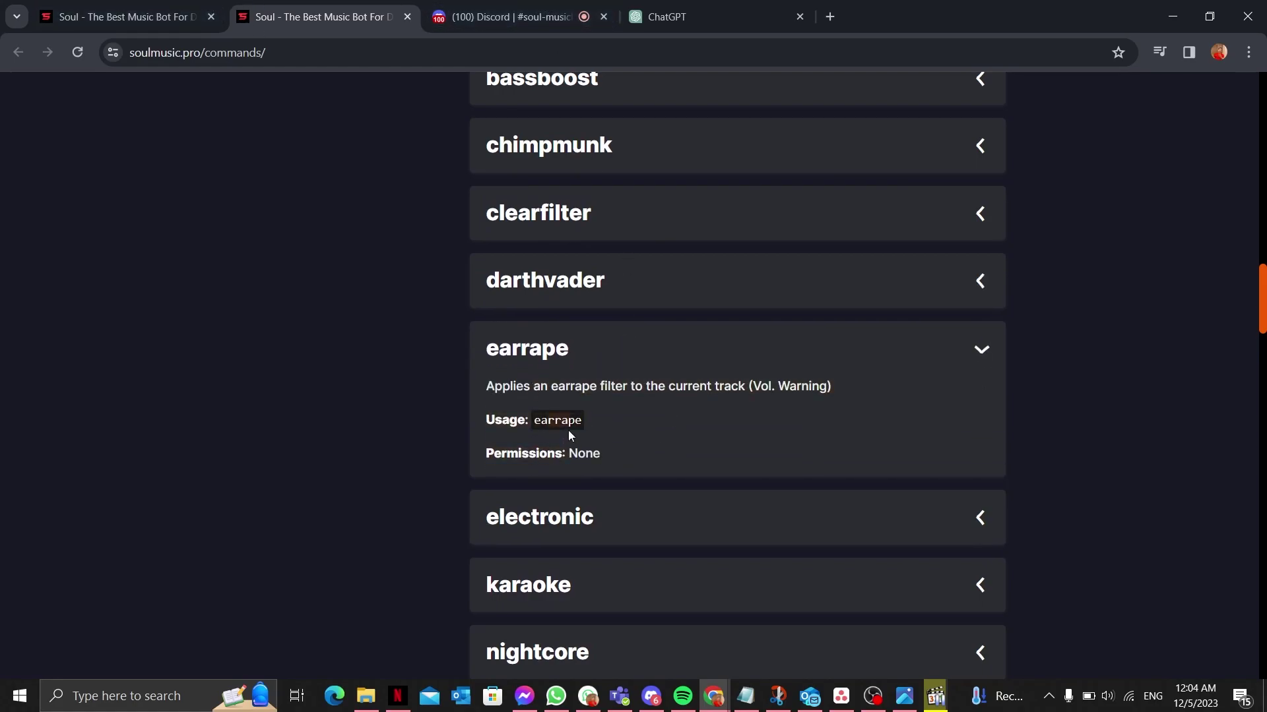
left_click_drag(506, 351, 583, 423)
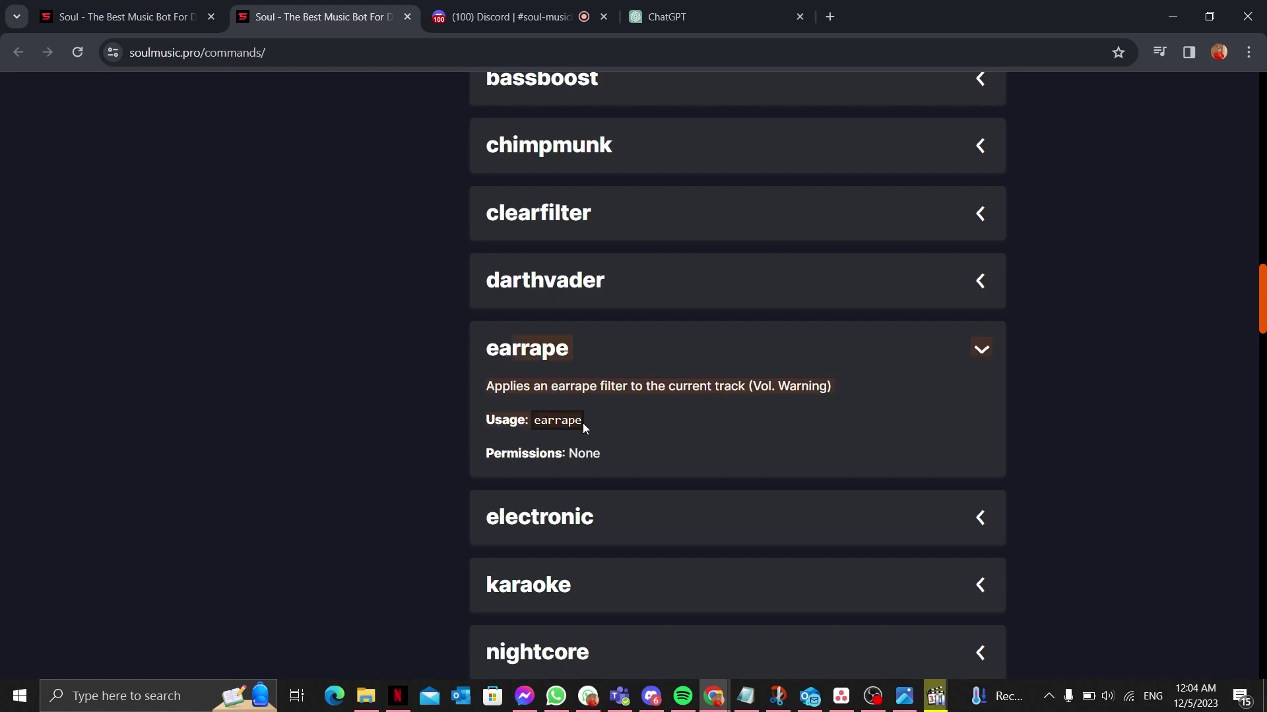
left_click(495, 16)
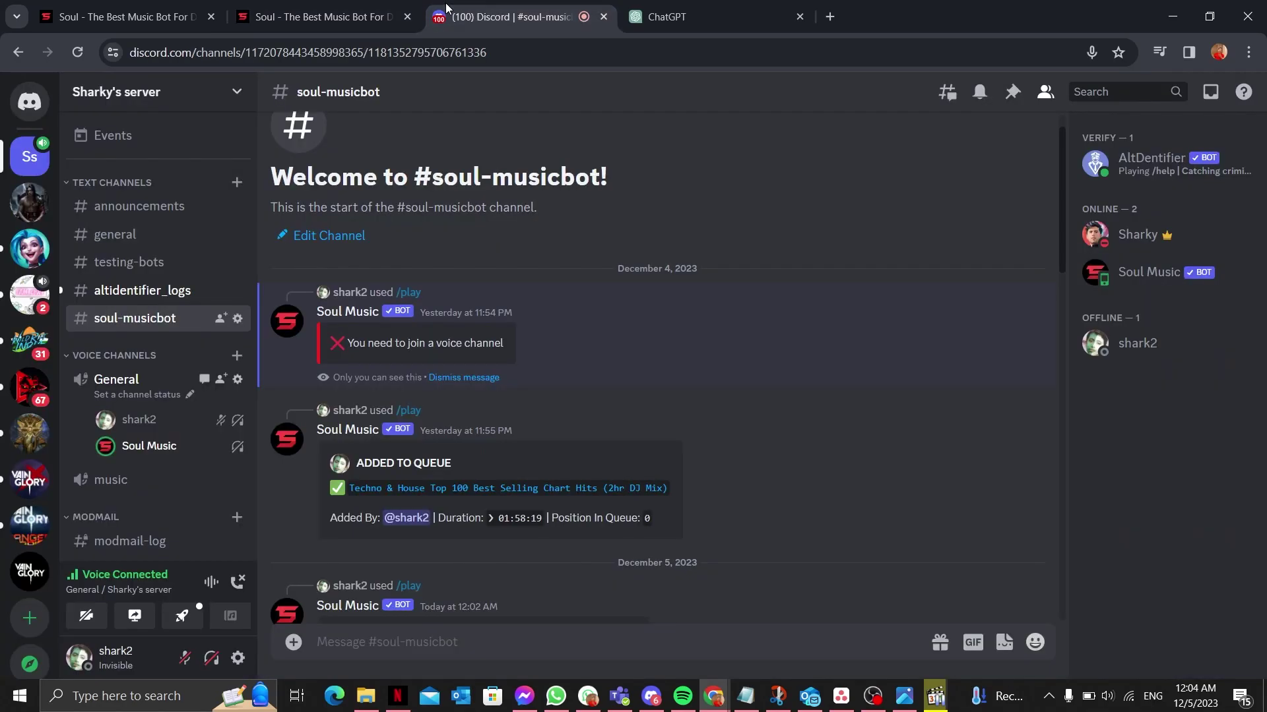
mouse_move(627, 516)
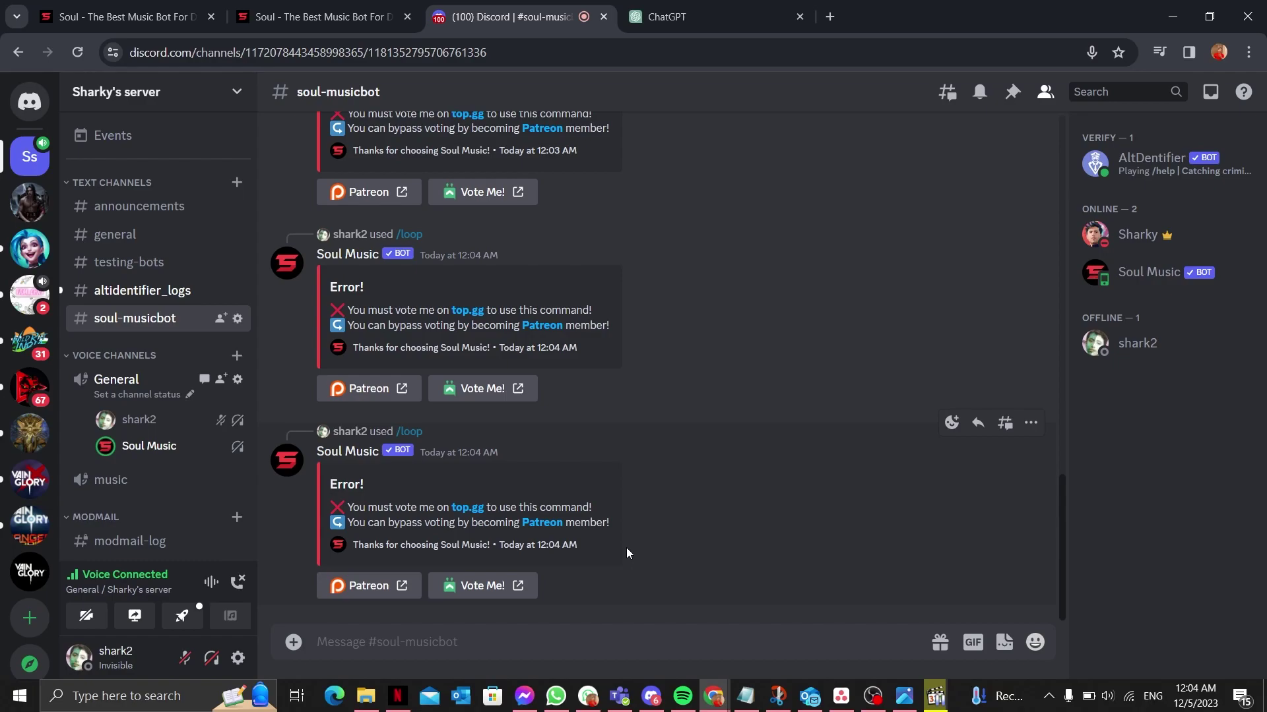
left_click_drag(748, 560, 694, 437)
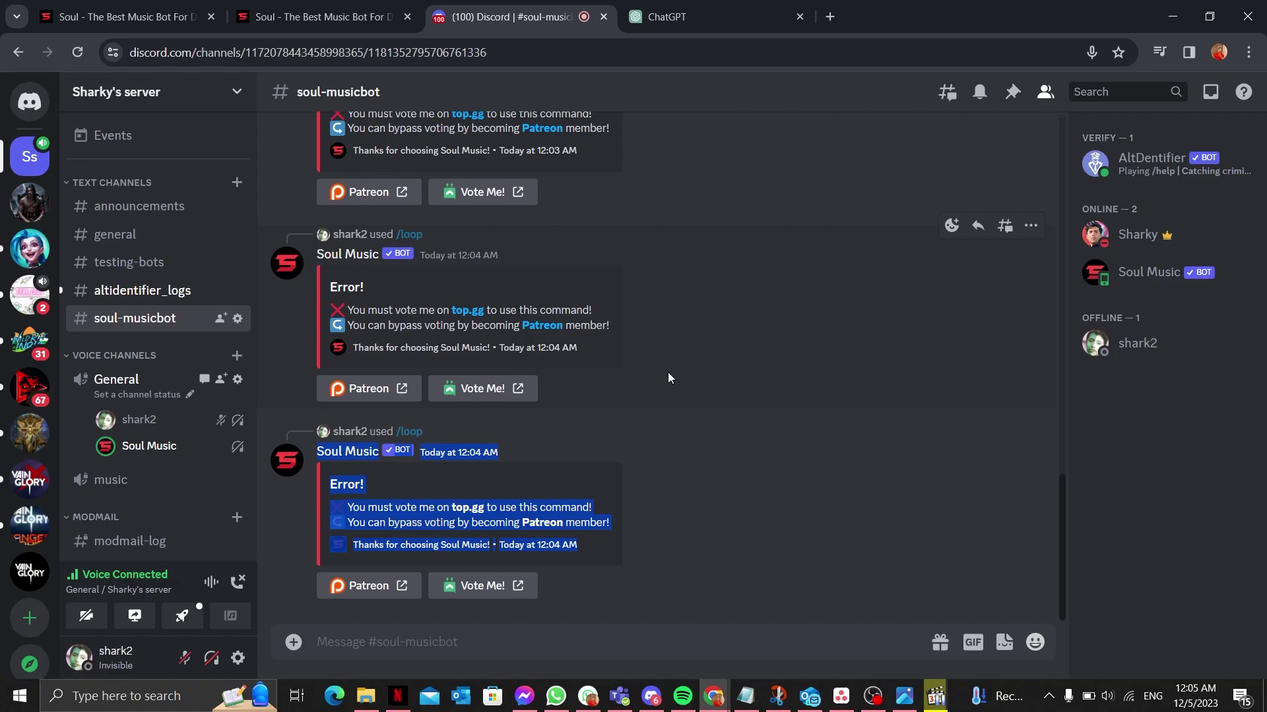
left_click(321, 16)
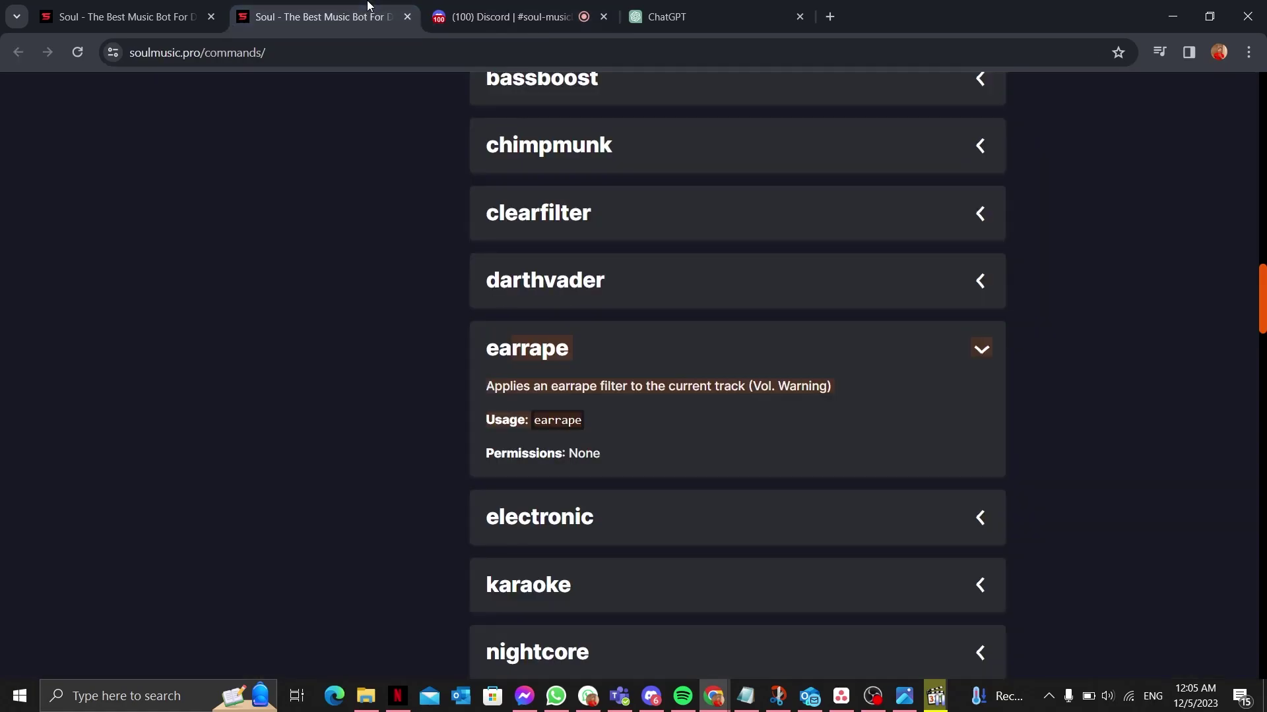
left_click(515, 17)
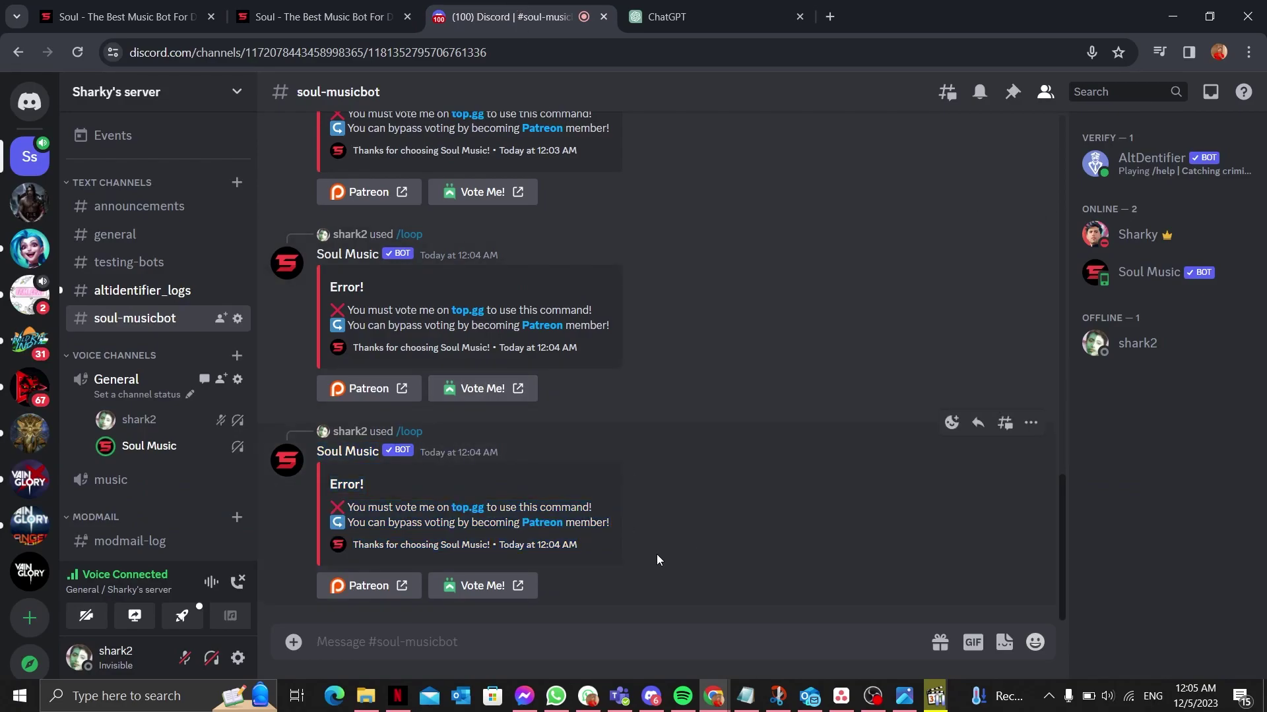
scroll(656, 555, "up", 3)
scroll(657, 555, "up", 3)
scroll(657, 555, "up", 3)
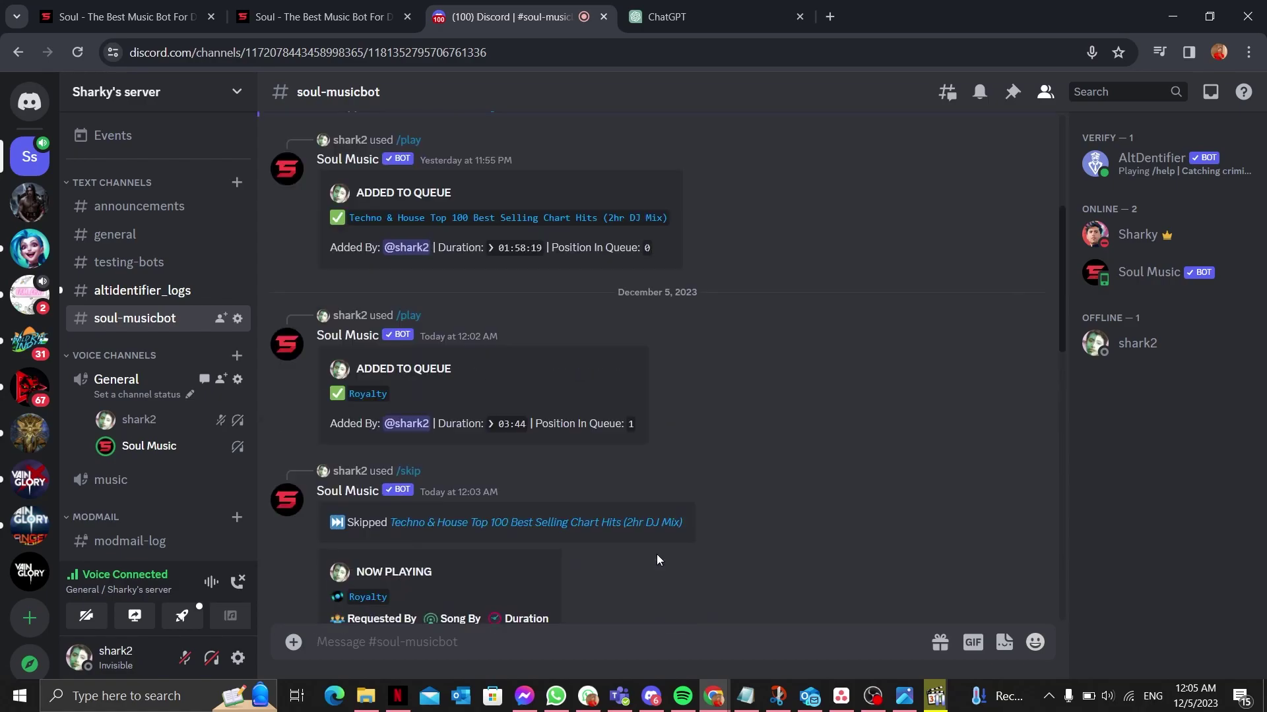
scroll(656, 559, "up", 3)
scroll(656, 559, "up", 2)
scroll(656, 560, "down", 10)
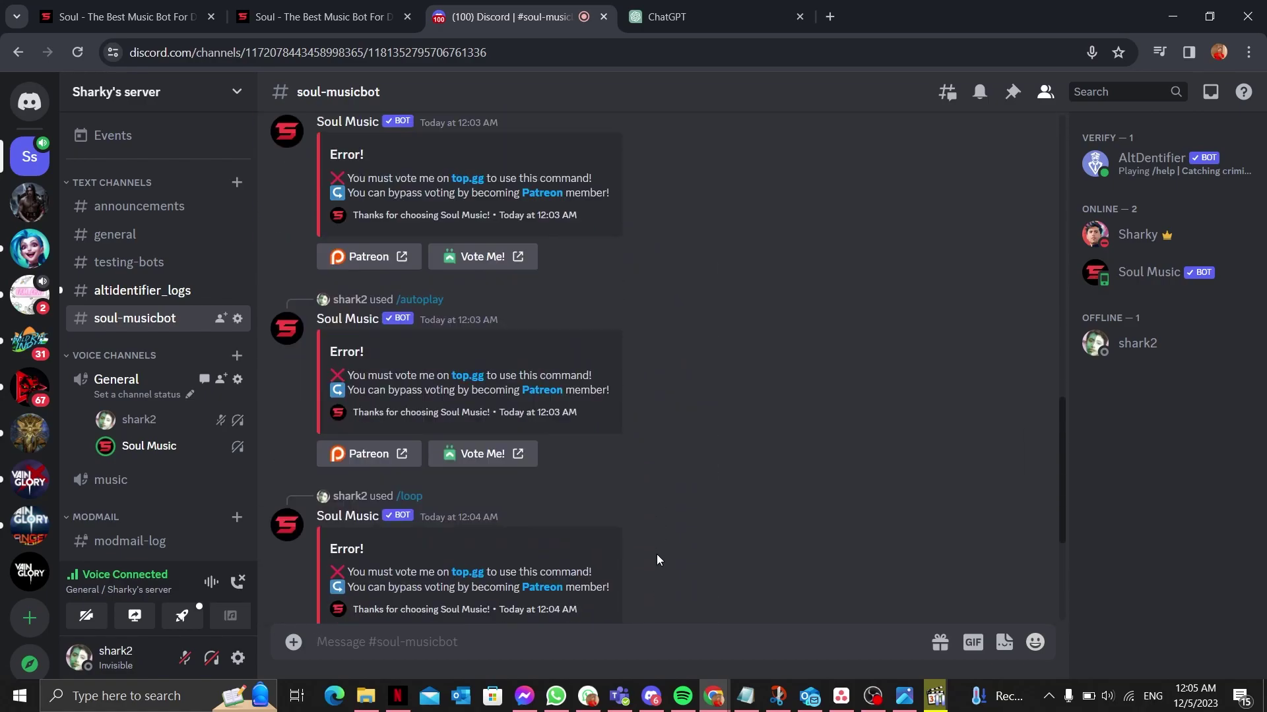
scroll(657, 559, "up", 2)
scroll(583, 449, "up", 3)
scroll(583, 449, "up", 3)
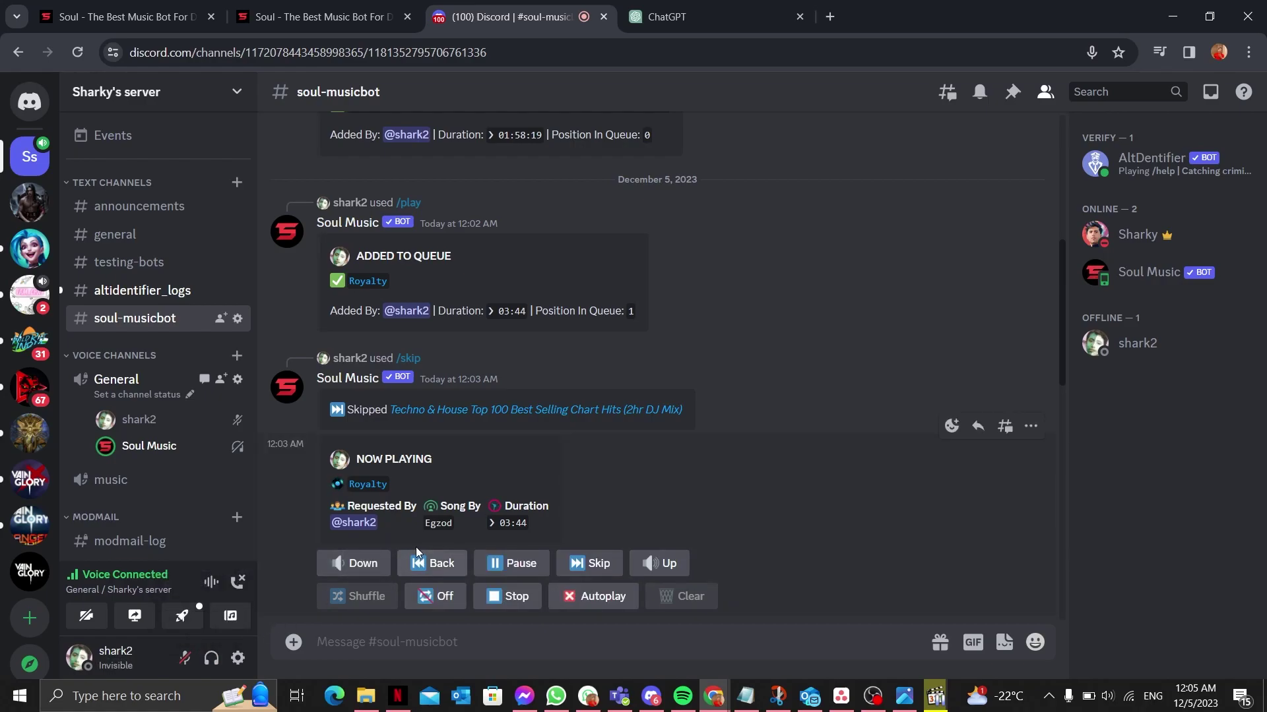
Lower then raise Soul Music's volume, toggle deafen, and turn Autoplay on for Royalty
left_click(362, 563)
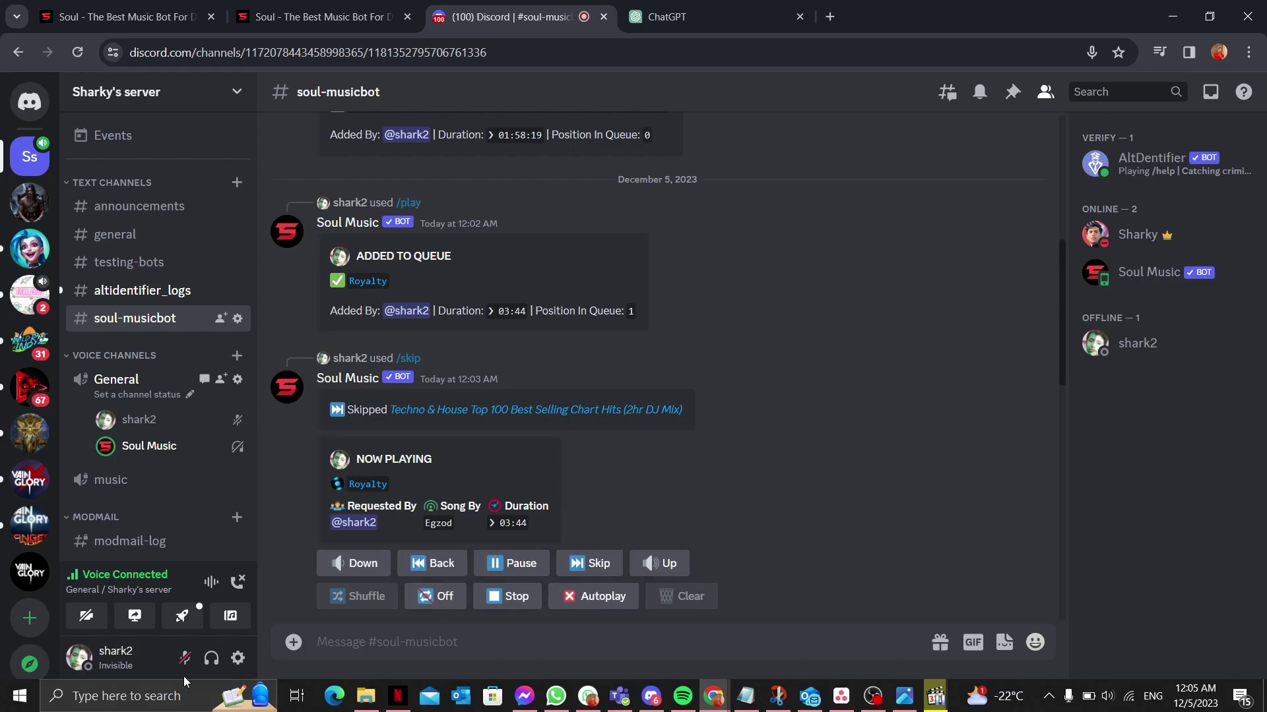
left_click(211, 659)
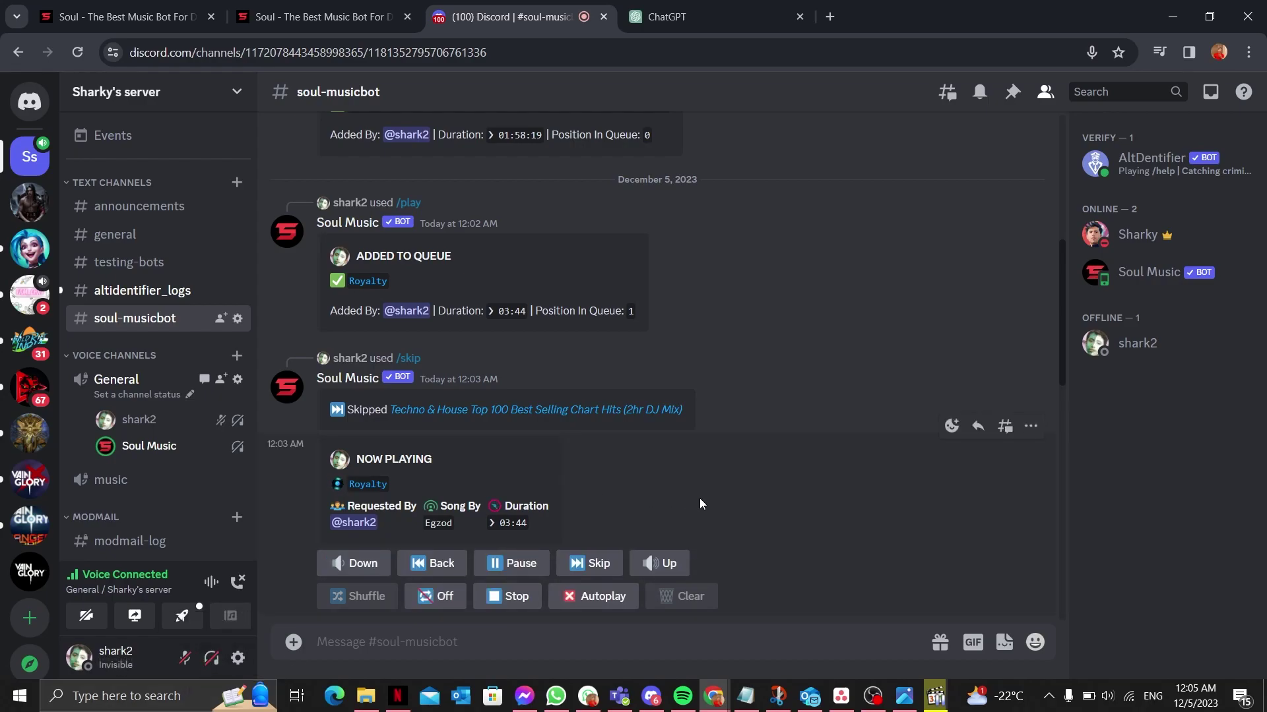
left_click(668, 562)
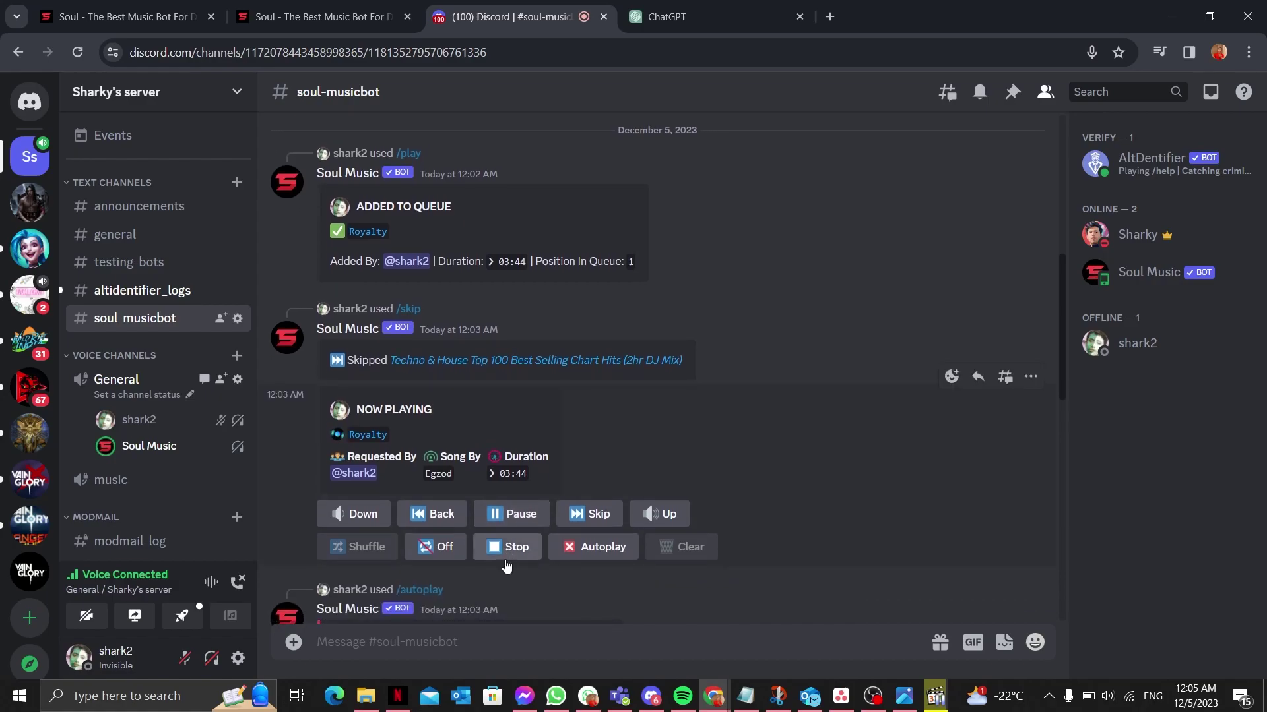
left_click(600, 549)
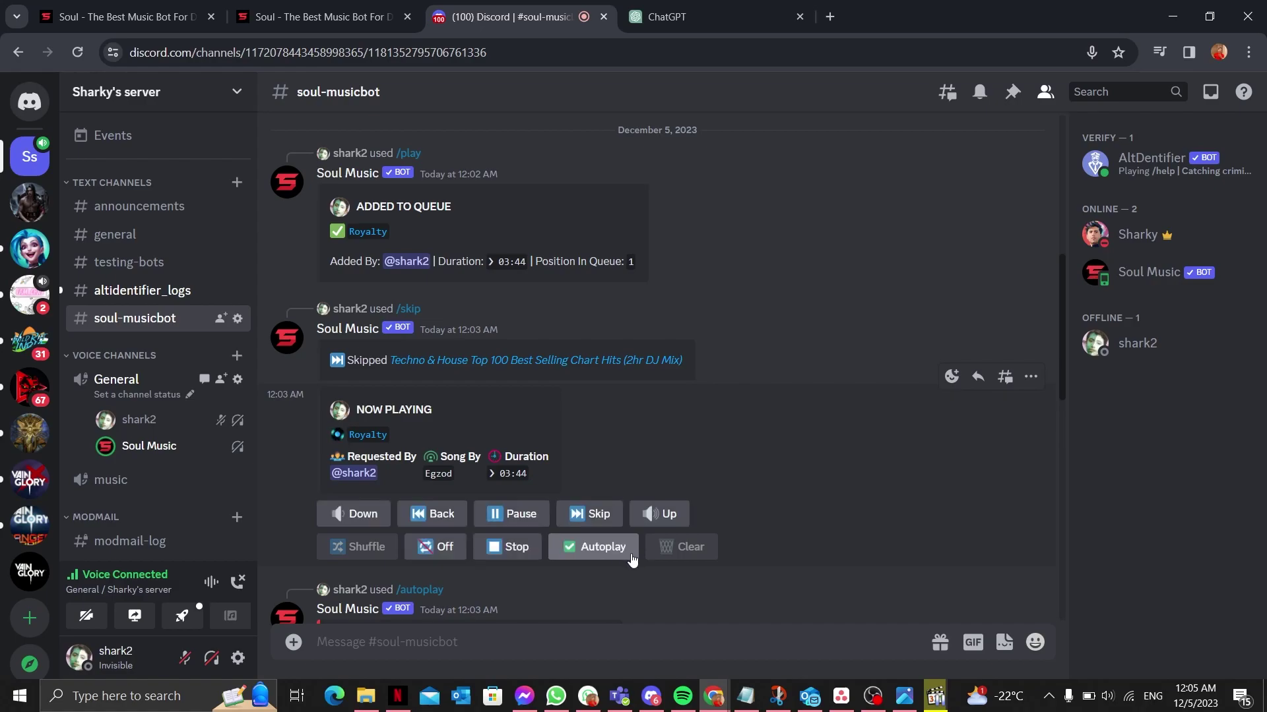